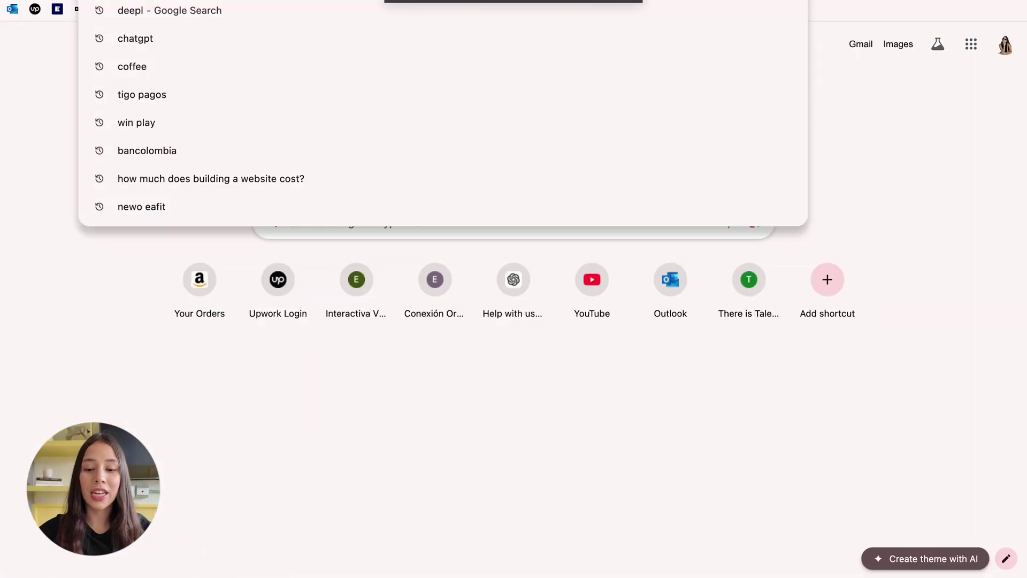
# Enter kittl.com in Chrome's address bar to bring up the Kittl suggestions
pyautogui.write('kittl.com')
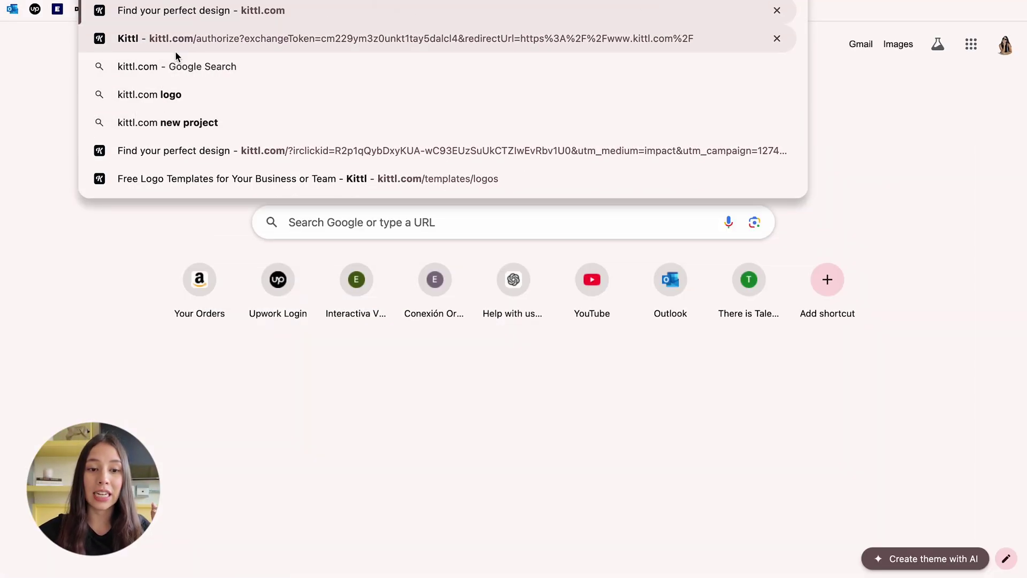
# Open the Kittl site from the suggestions and view the Plans page with its Free, Pro and Expert cards
pyautogui.click(208, 23)
pyautogui.moveTo(209, 24)
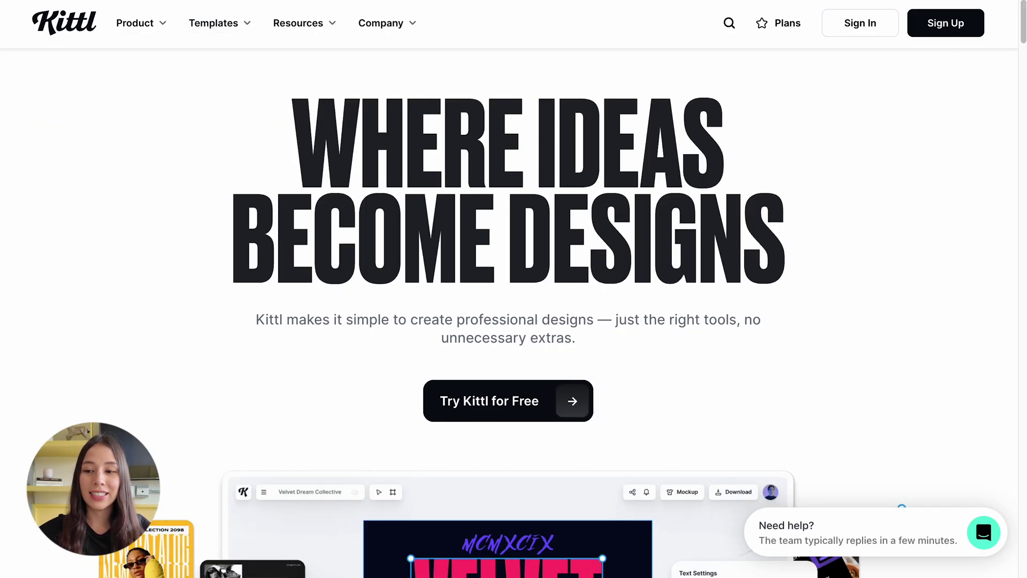
pyautogui.moveTo(1024, 42); pyautogui.dragTo(1024, 44)
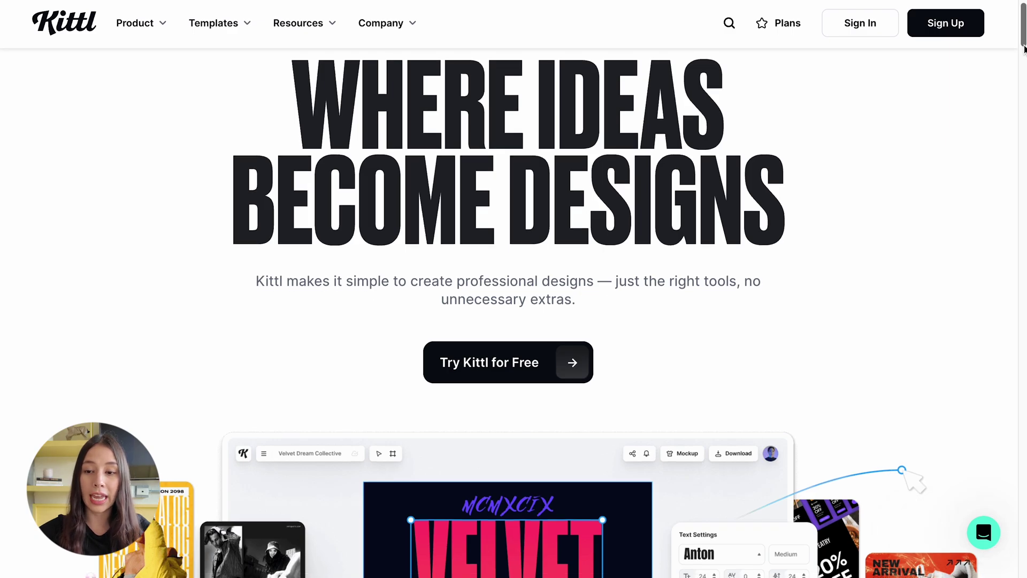
pyautogui.scroll(1, 1024, 45)
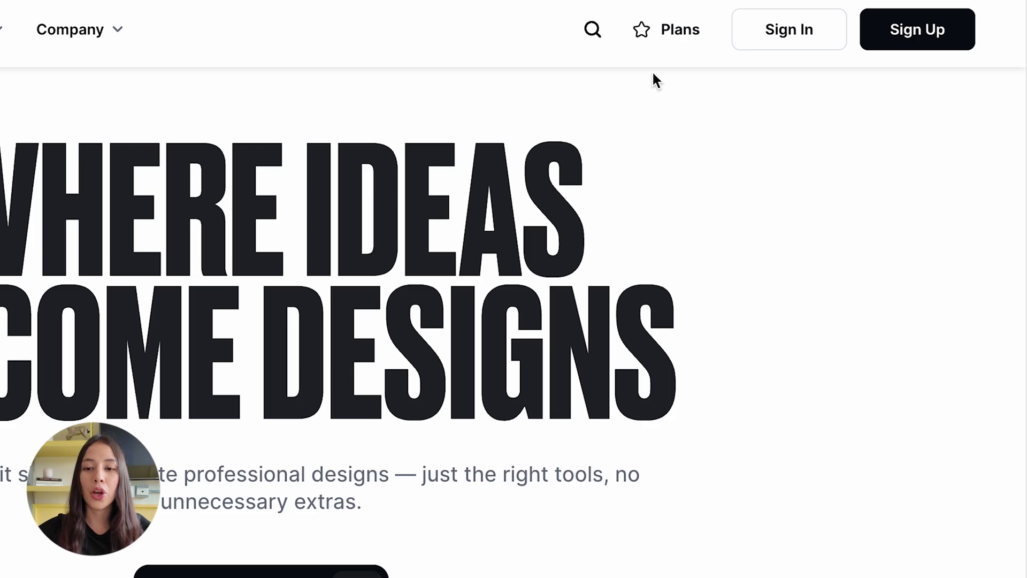
pyautogui.click(651, 43)
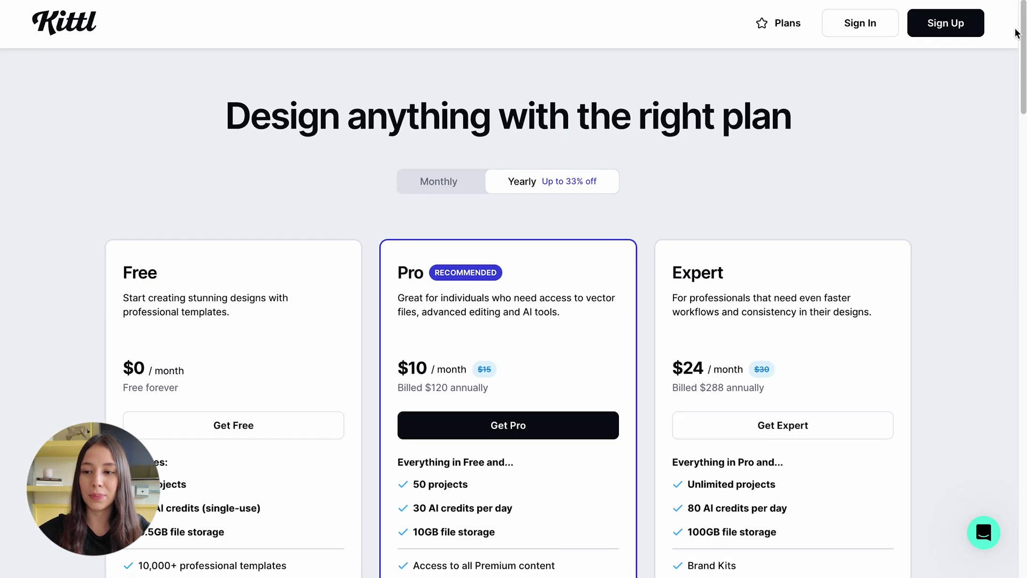
pyautogui.moveTo(1023, 34); pyautogui.dragTo(1024, 58)
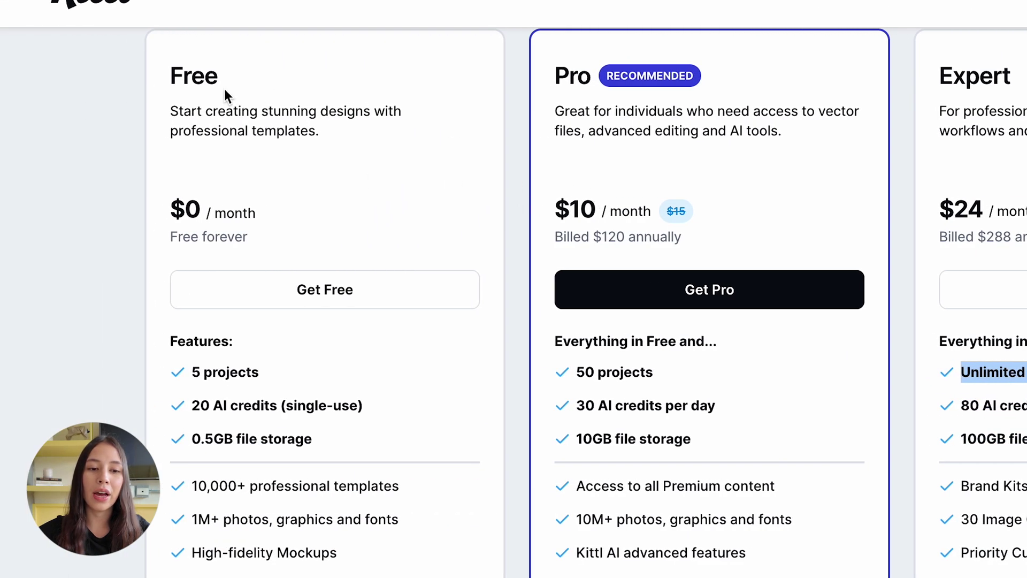
# Choose Get Free and sign up with your Google account to reach the templates dashboard
pyautogui.click(346, 291)
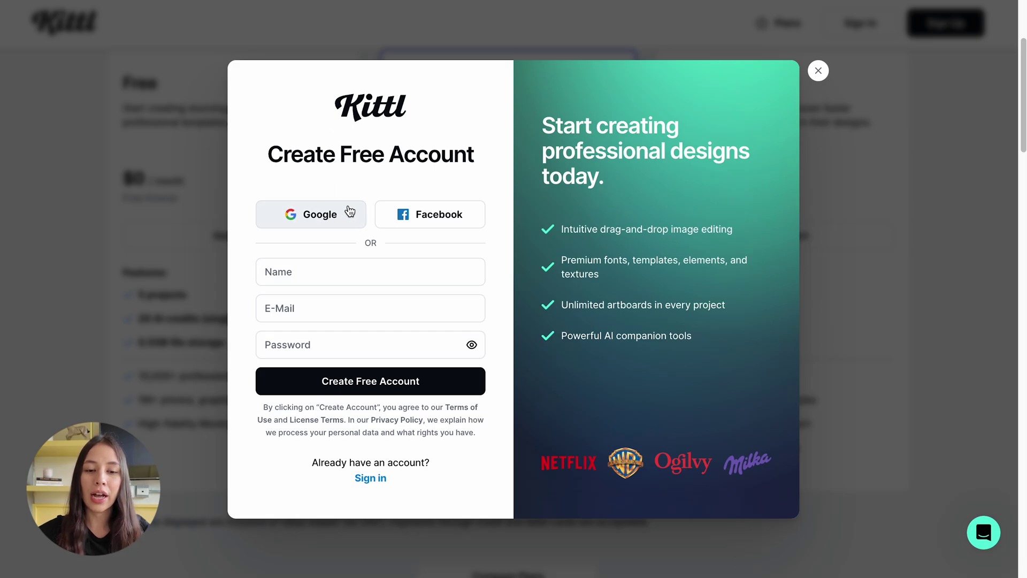
pyautogui.click(365, 211)
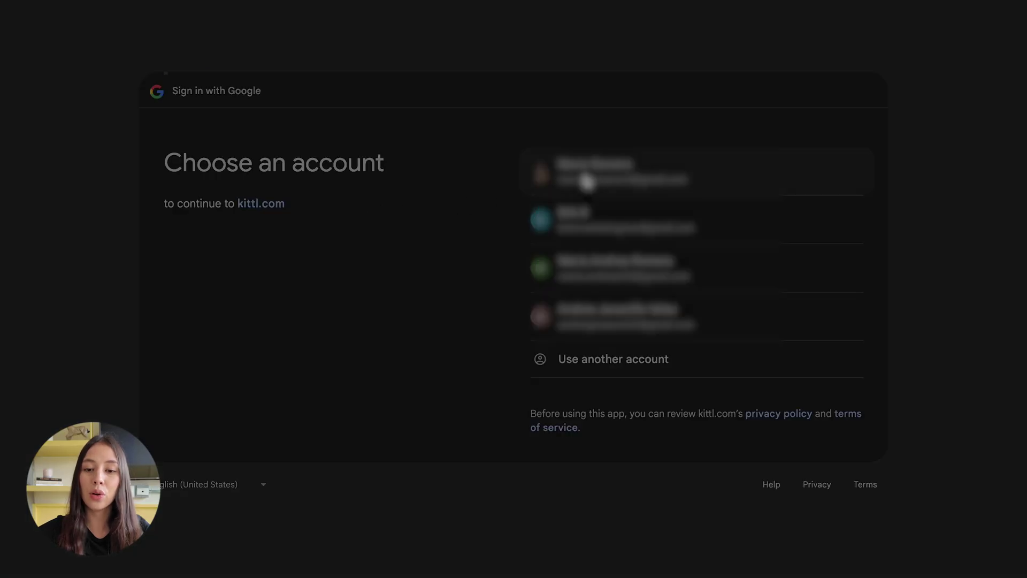
pyautogui.click(583, 182)
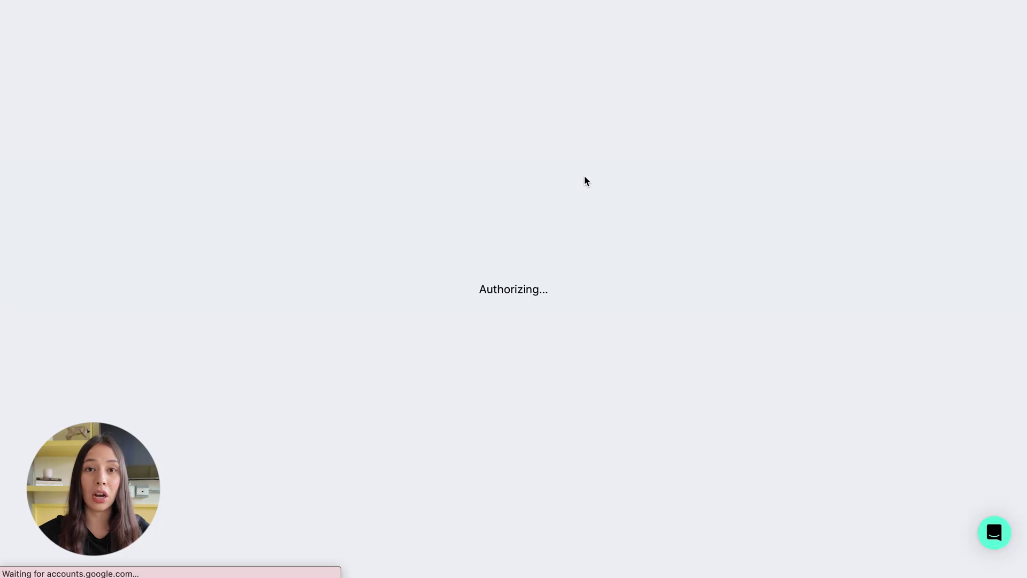
pyautogui.scroll(-4, 1023, 77)
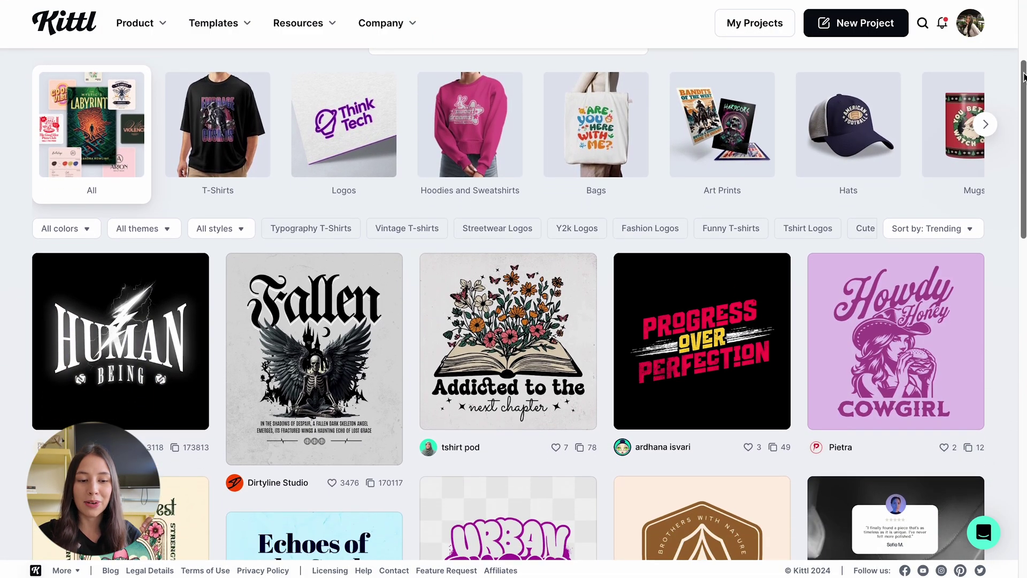
pyautogui.moveTo(1024, 76); pyautogui.dragTo(1023, 318)
pyautogui.moveTo(1025, 279); pyautogui.dragTo(1025, 288)
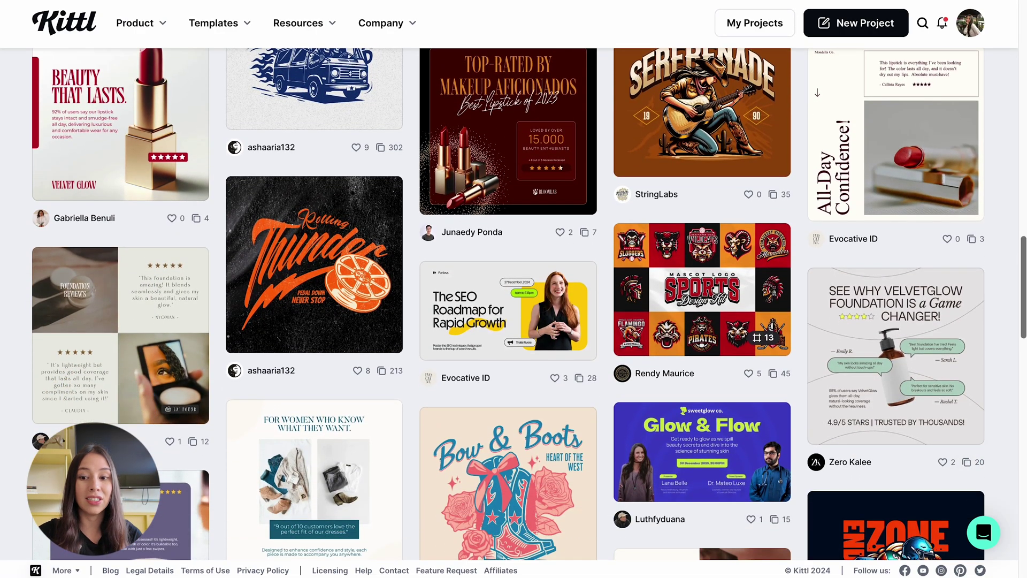
pyautogui.moveTo(1023, 253); pyautogui.dragTo(1024, 284)
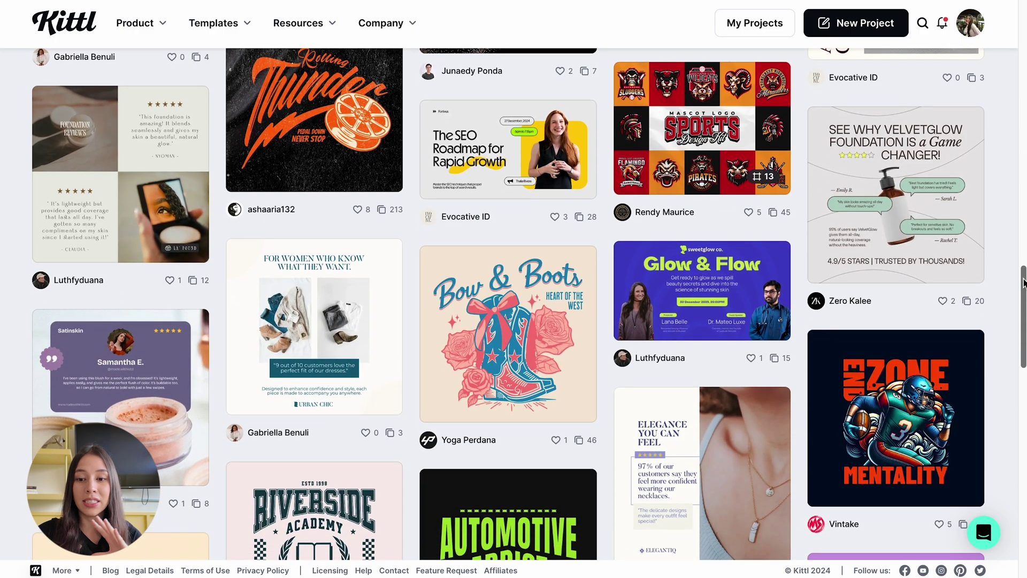
pyautogui.moveTo(1023, 284); pyautogui.dragTo(1015, 48)
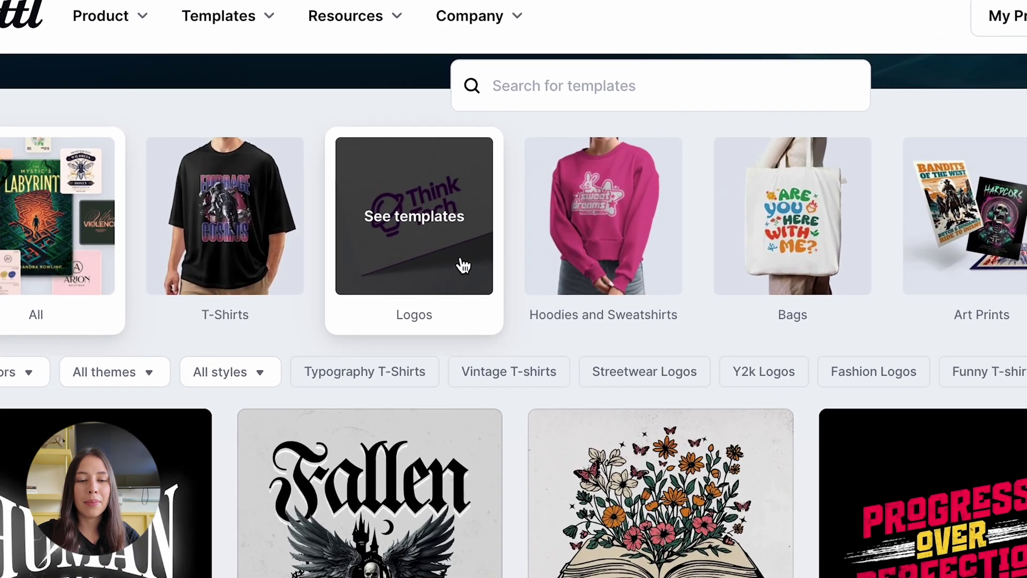
# Open the Logos category and filter its templates to Cafe Logos
pyautogui.scroll(3, 376, 188)
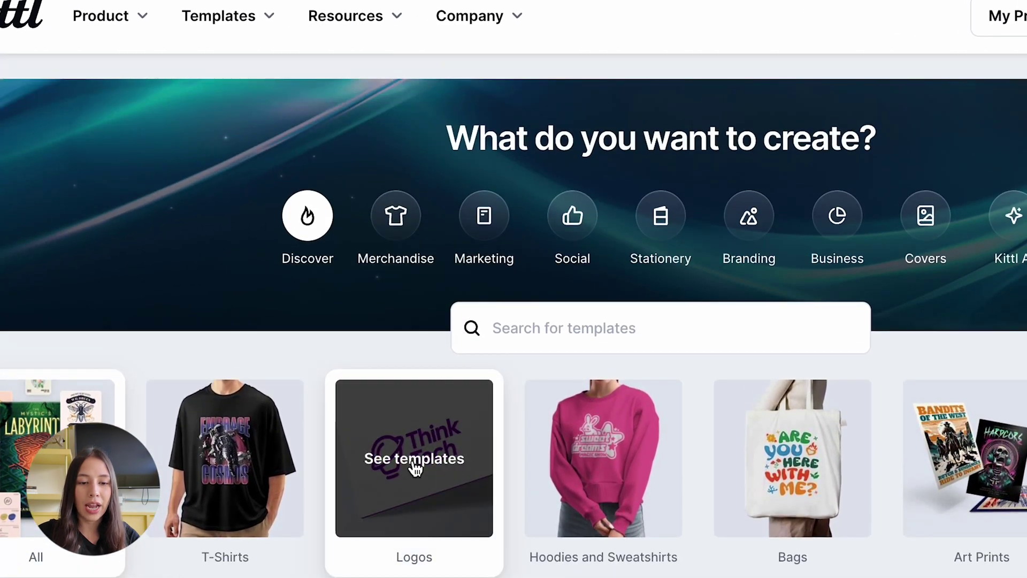
pyautogui.scroll(-3, 416, 469)
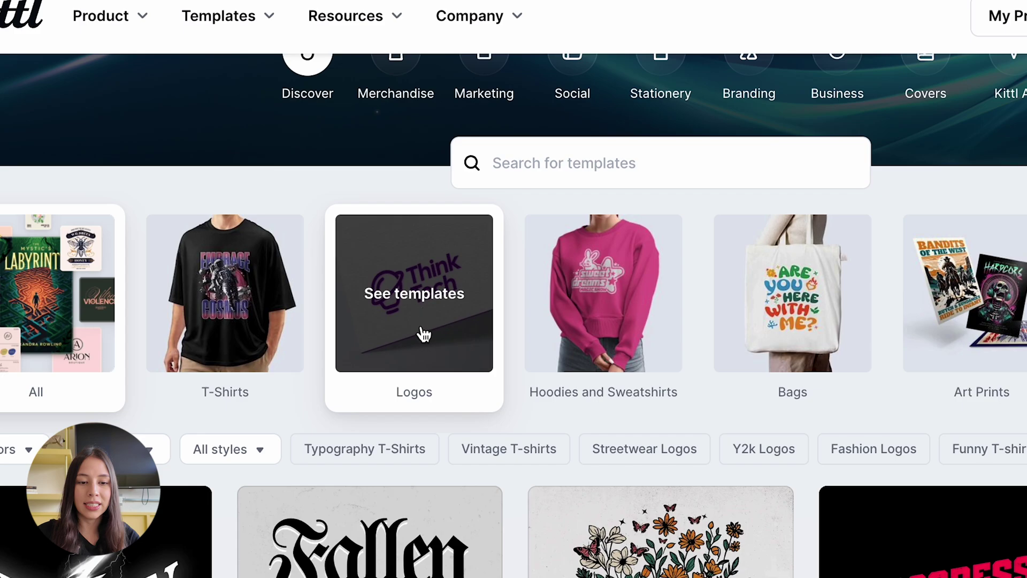
pyautogui.scroll(3, 422, 328)
pyautogui.scroll(-2, 963, 364)
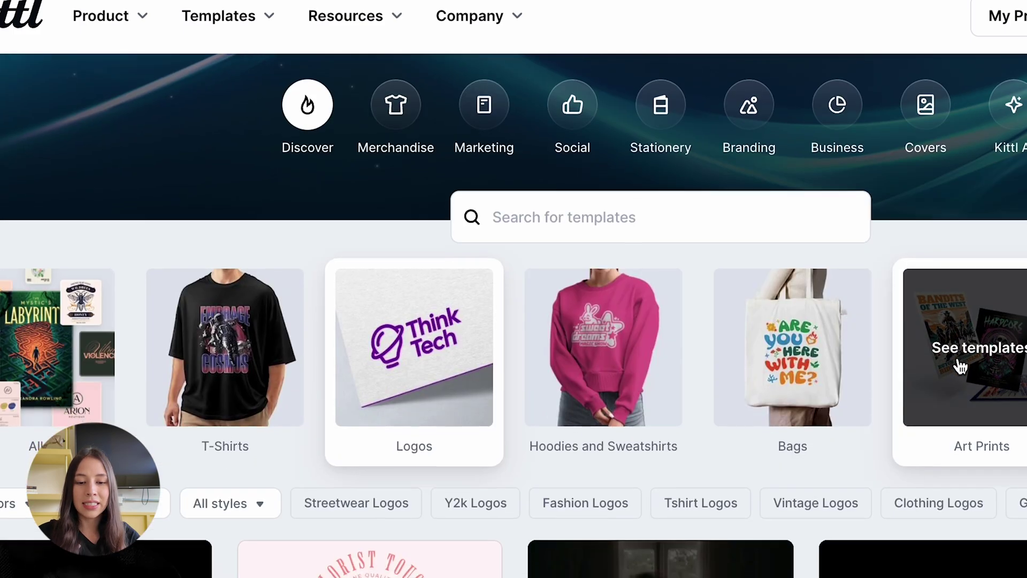
pyautogui.scroll(-5, 960, 366)
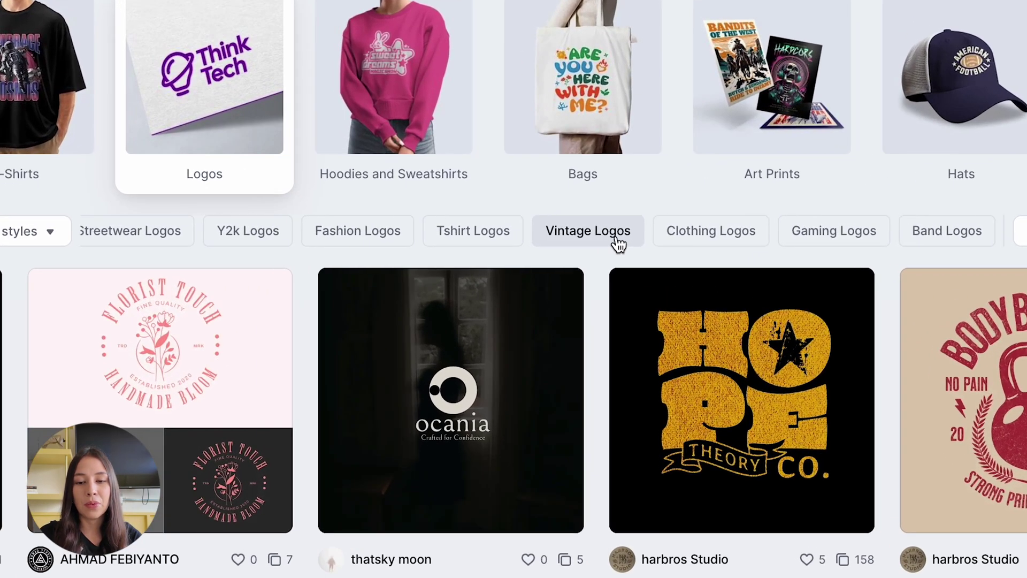
pyautogui.hscroll(2, 615, 228)
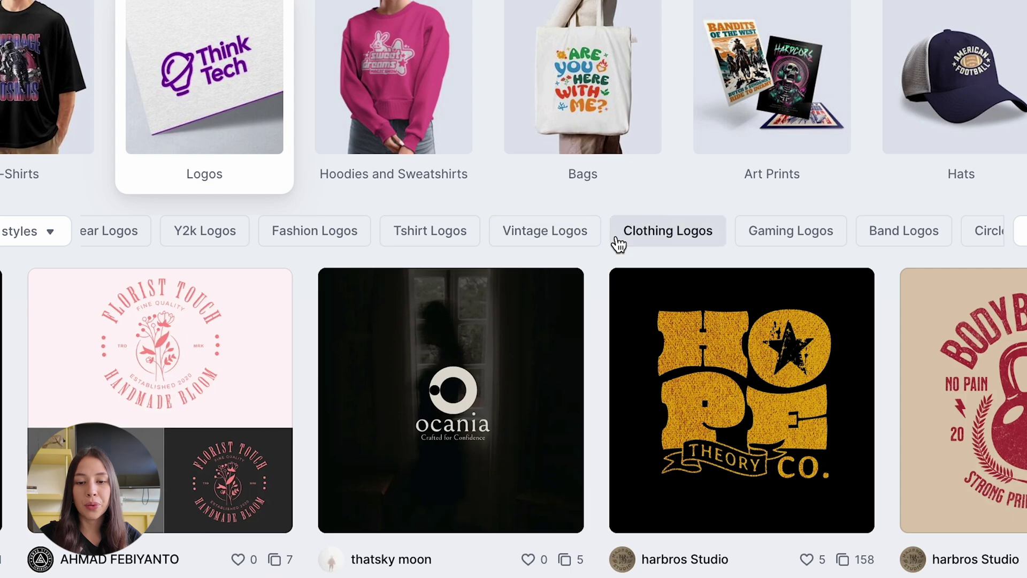
pyautogui.hscroll(2, 619, 244)
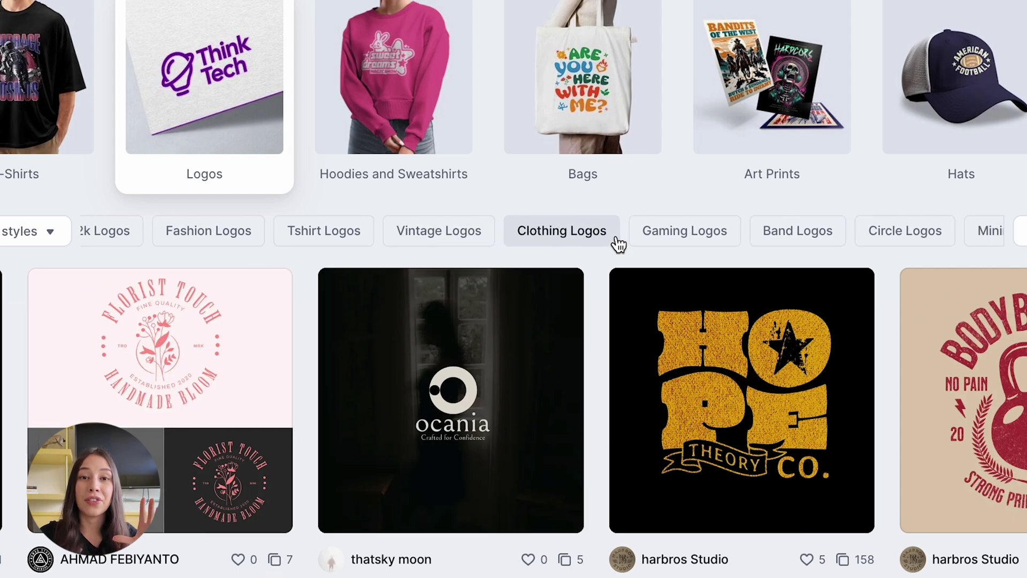
pyautogui.hscroll(2, 619, 245)
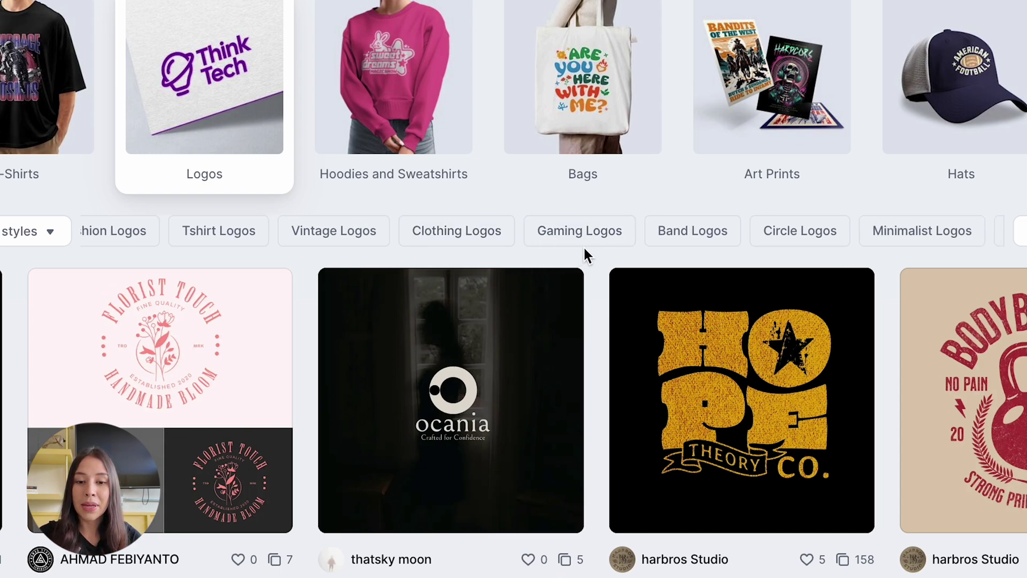
pyautogui.hscroll(2, 592, 245)
pyautogui.hscroll(2, 776, 238)
pyautogui.hscroll(2, 775, 236)
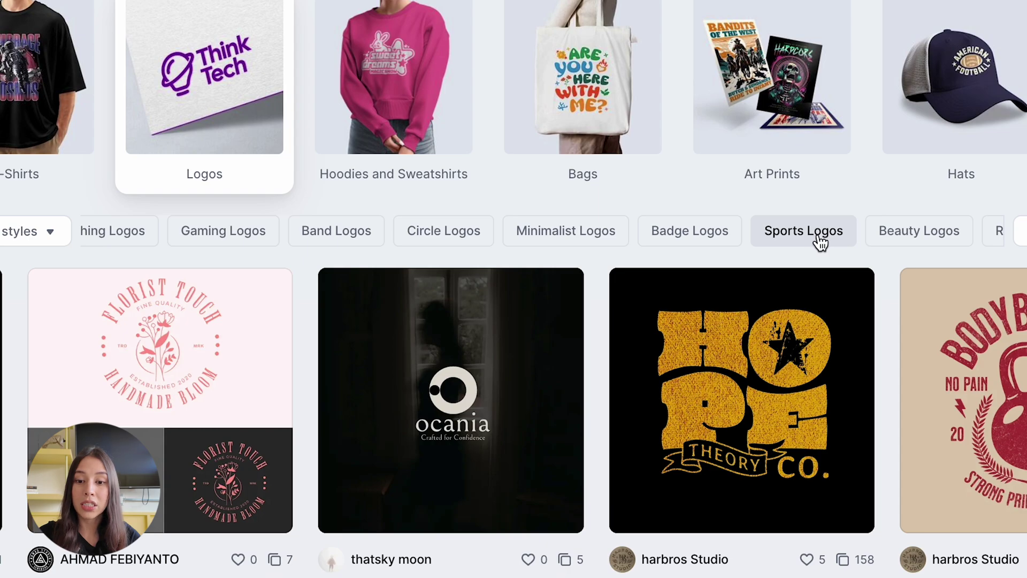
pyautogui.hscroll(2, 820, 243)
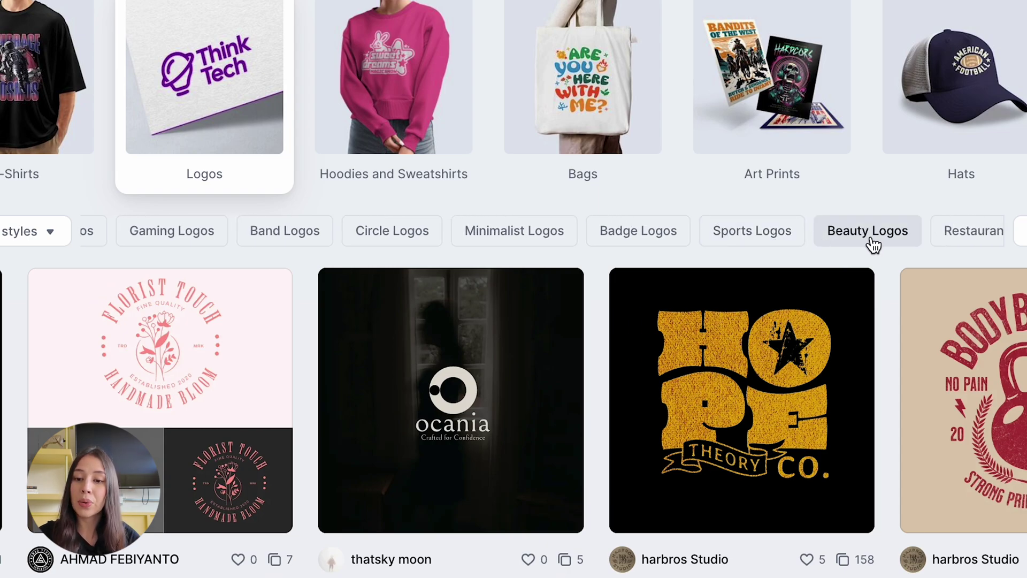
pyautogui.hscroll(2, 946, 247)
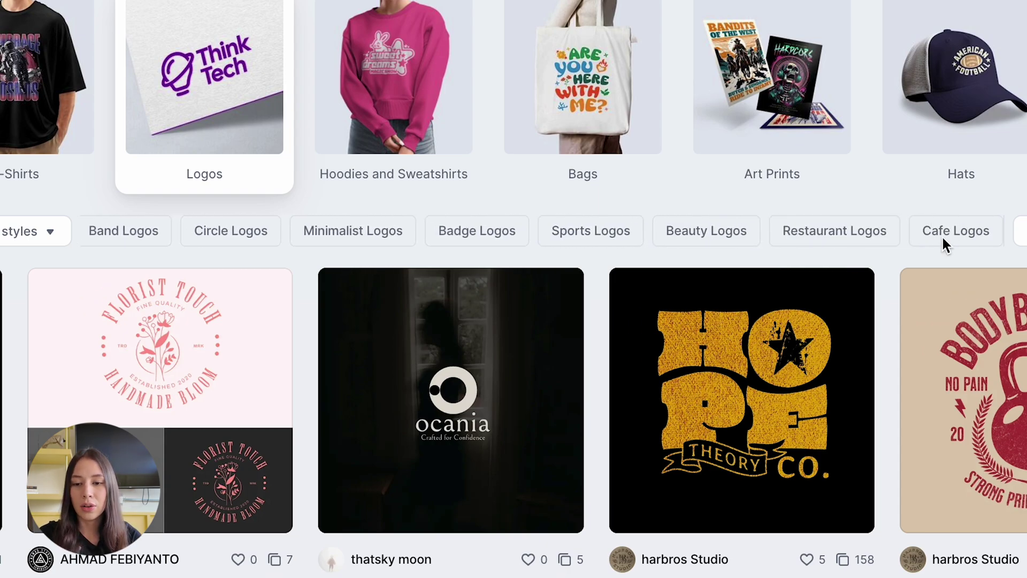
pyautogui.hscroll(-1, 943, 243)
pyautogui.hscroll(-1, 839, 244)
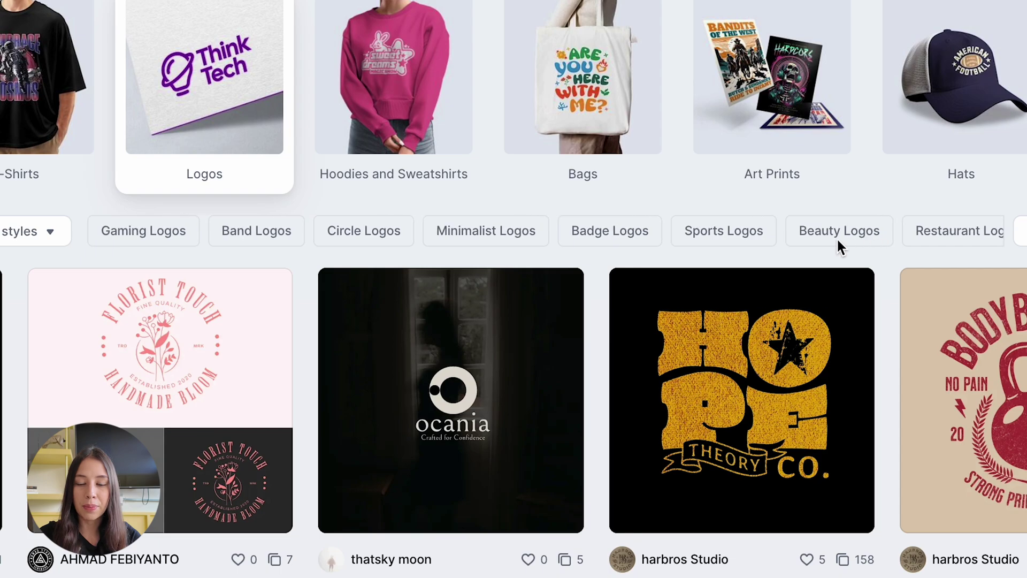
pyautogui.hscroll(2, 838, 244)
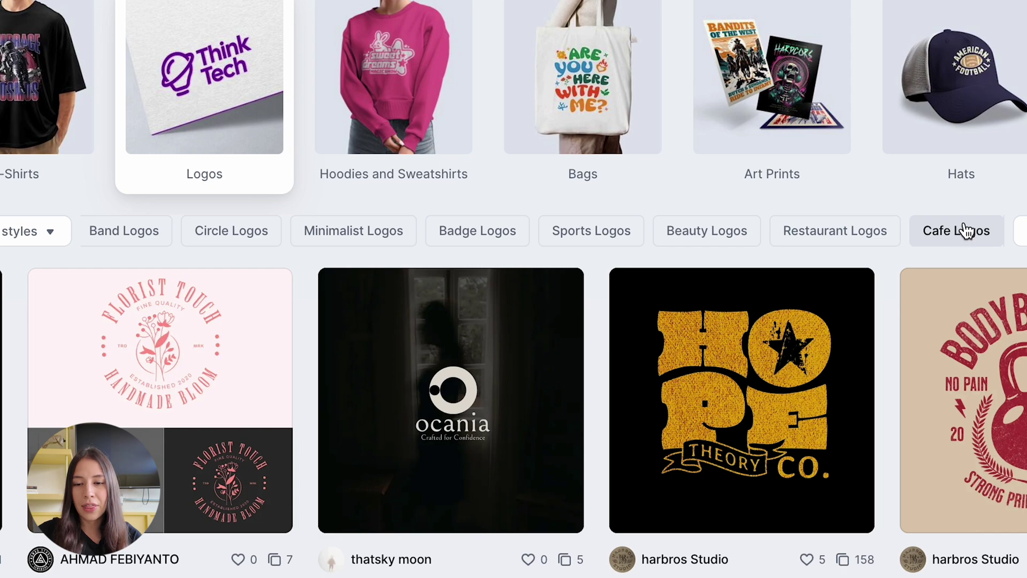
pyautogui.click(956, 240)
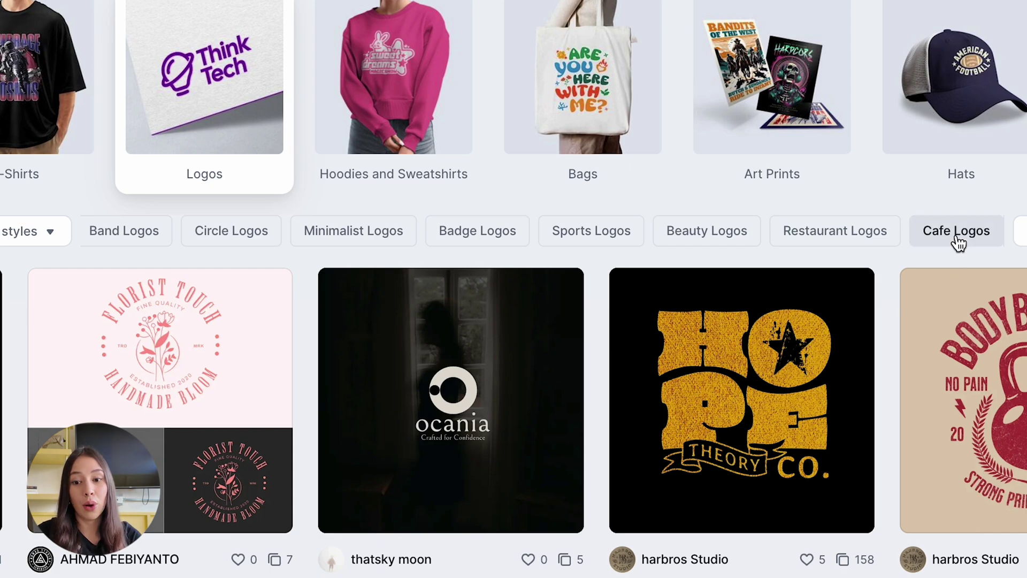
# Scroll the cafe logo templates down until the LeBreak Coffee House card is visible
pyautogui.scroll(-2, 1024, 204)
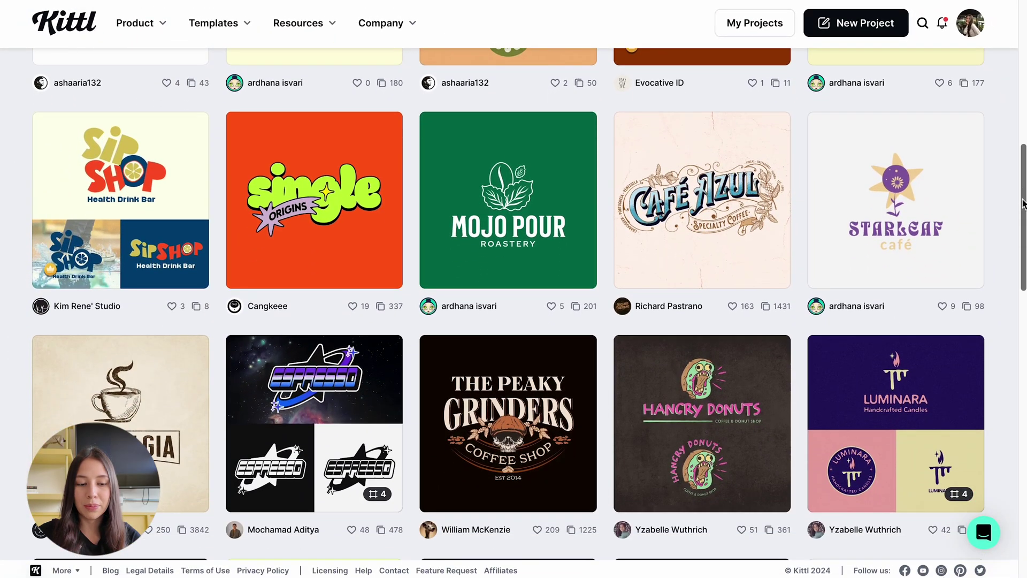
pyautogui.scroll(-4, 1024, 205)
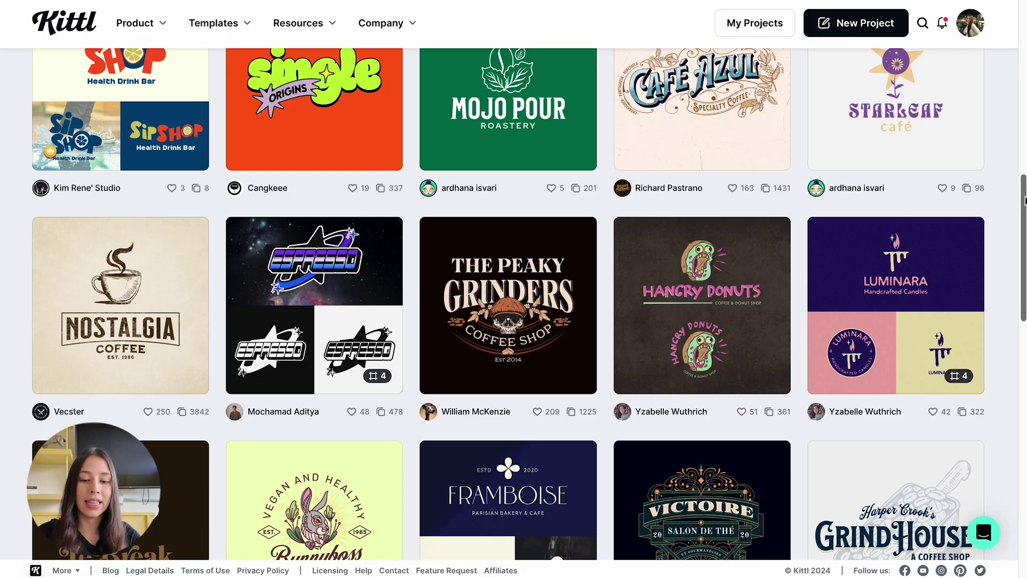
pyautogui.scroll(-2, 1024, 239)
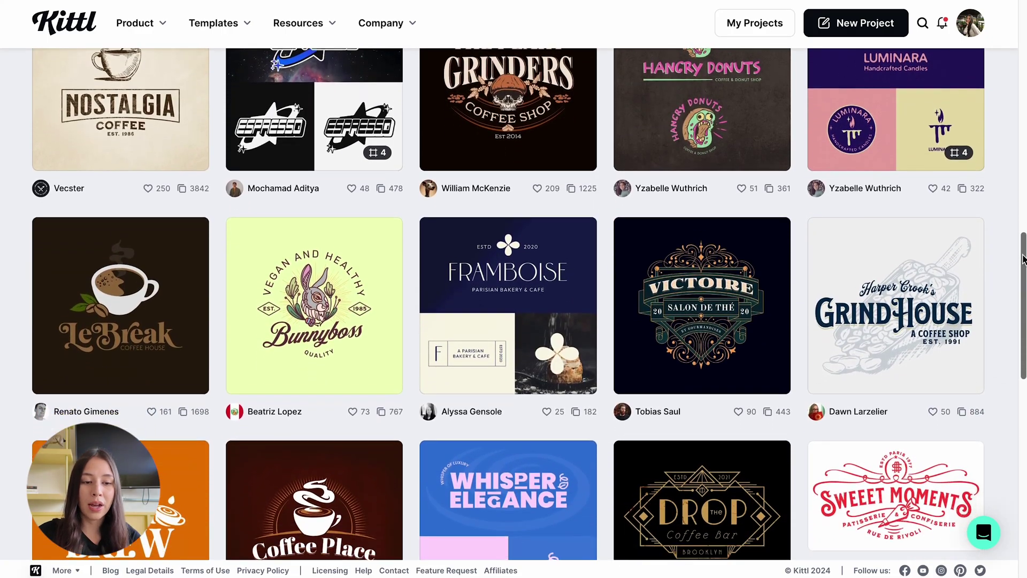
pyautogui.scroll(-5, 1023, 267)
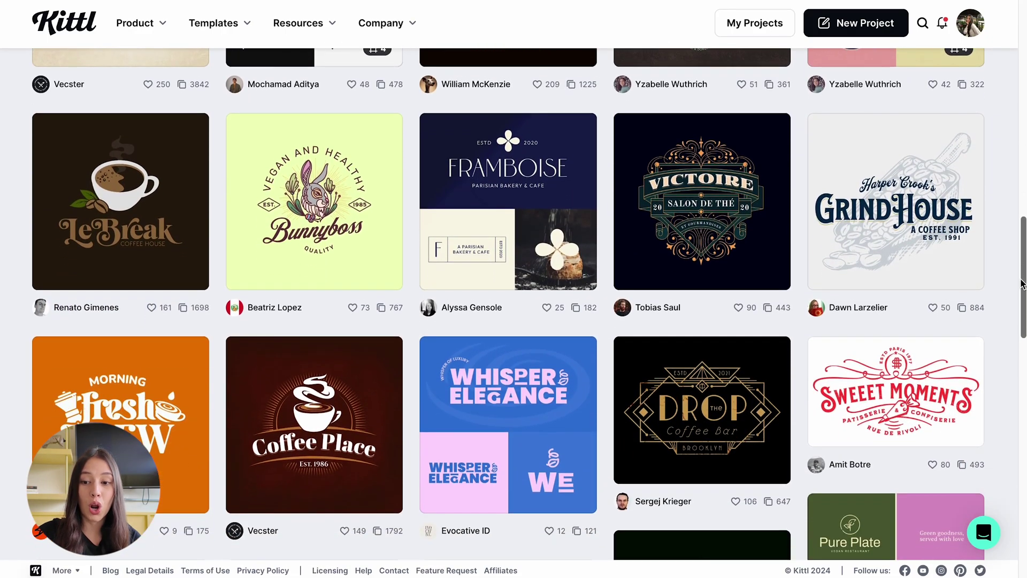
pyautogui.scroll(-3, 1023, 283)
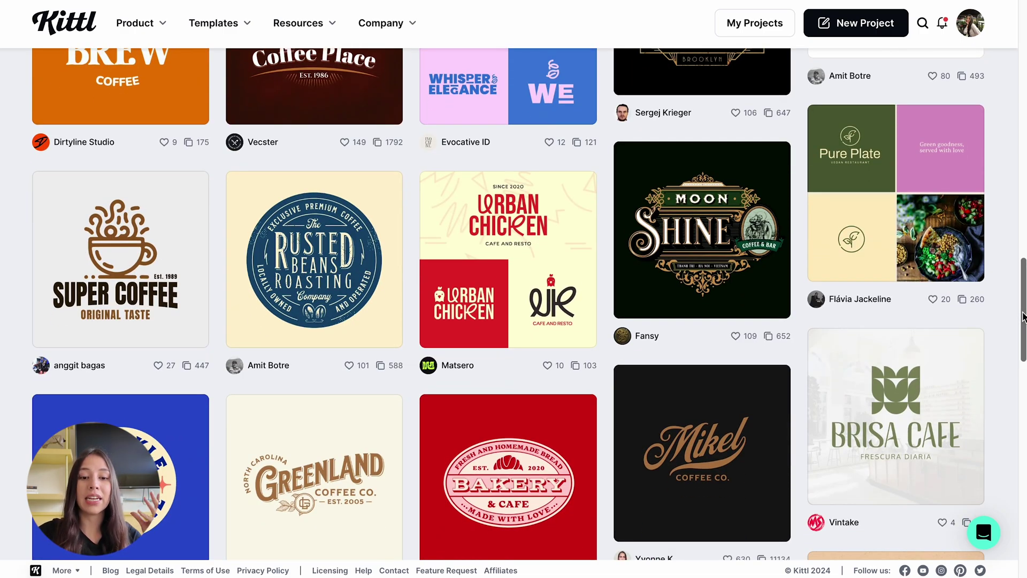
pyautogui.moveTo(1023, 316); pyautogui.dragTo(1024, 413)
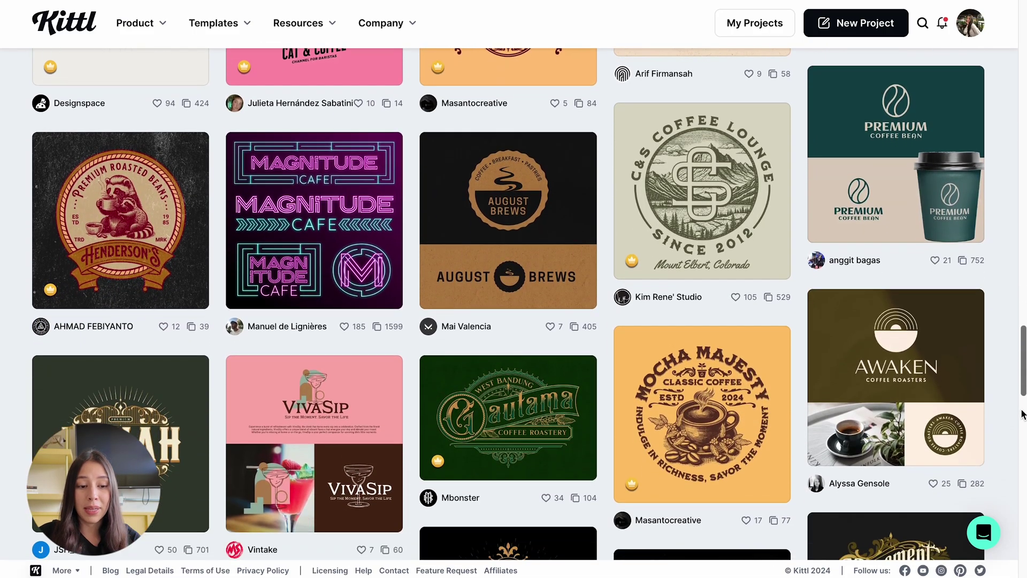
pyautogui.moveTo(1023, 341); pyautogui.dragTo(999, 141)
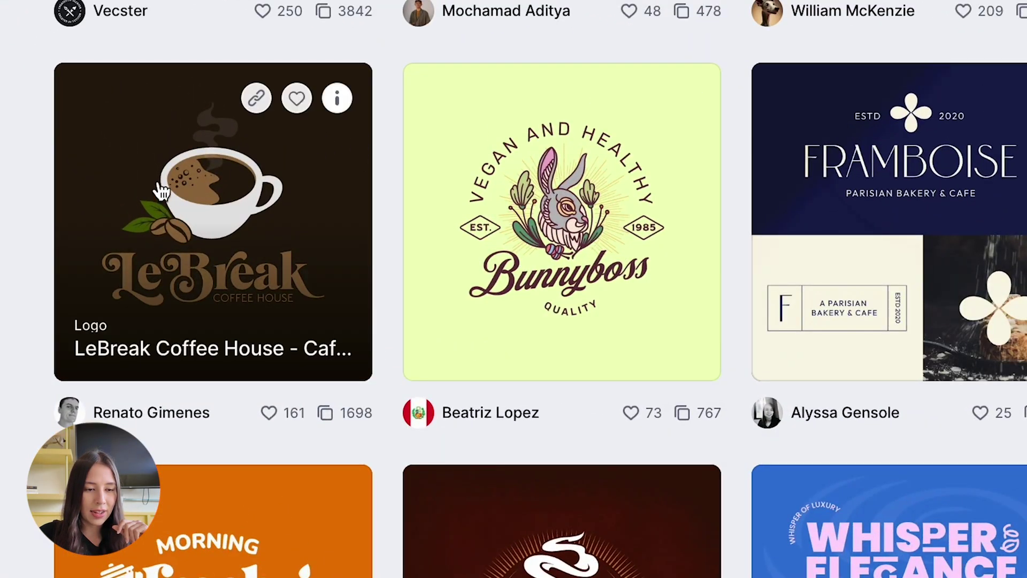
# Open the LeBreak Coffee House template in the editor and zoom the canvas to 100%
pyautogui.click(129, 212)
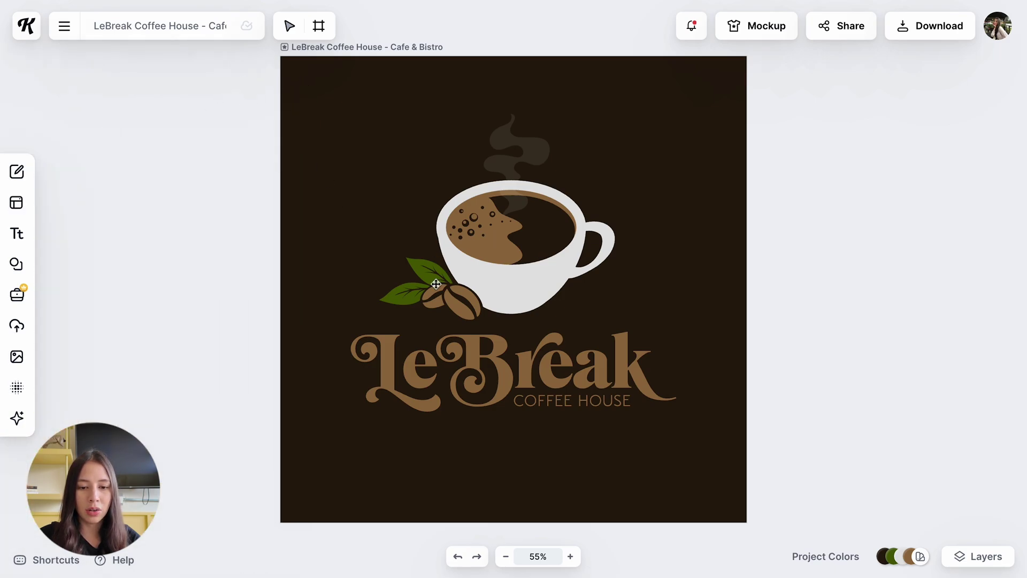
pyautogui.click(572, 556)
pyautogui.scroll(-2, 626, 419)
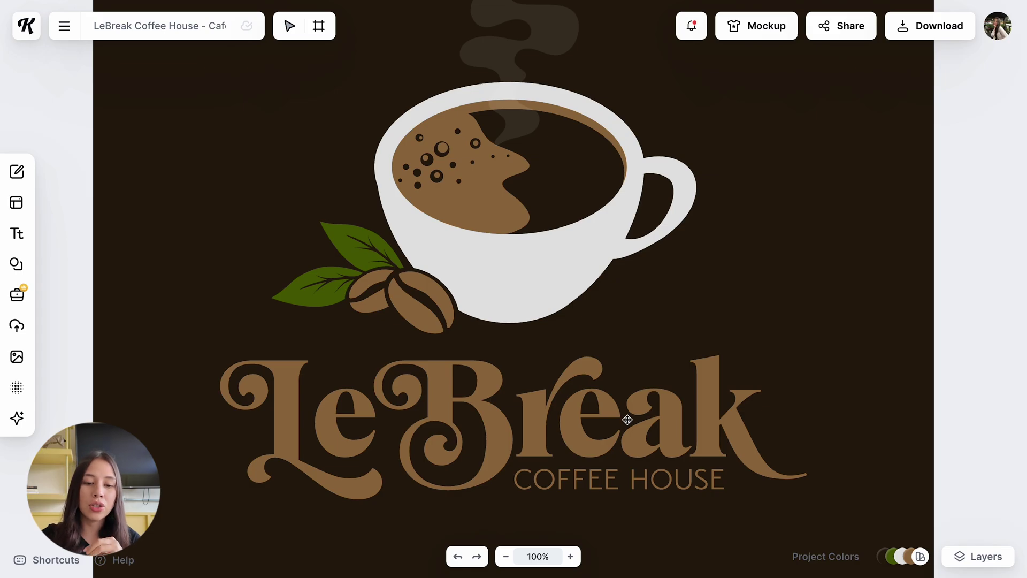
pyautogui.scroll(-1, 672, 259)
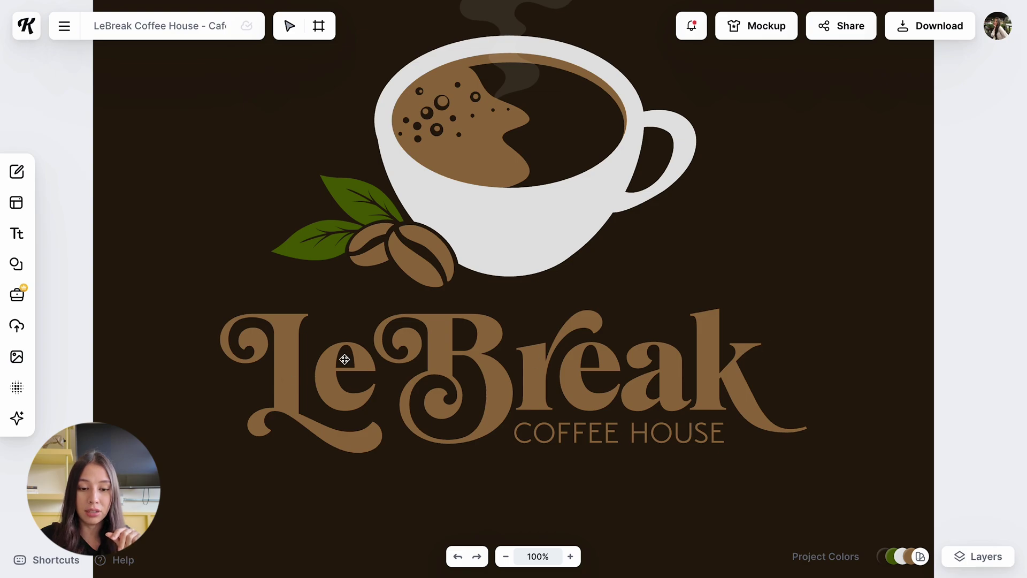
# Retype the LeBreak wordmark so it reads 'Soul'
pyautogui.click(481, 351)
pyautogui.doubleClick(481, 352)
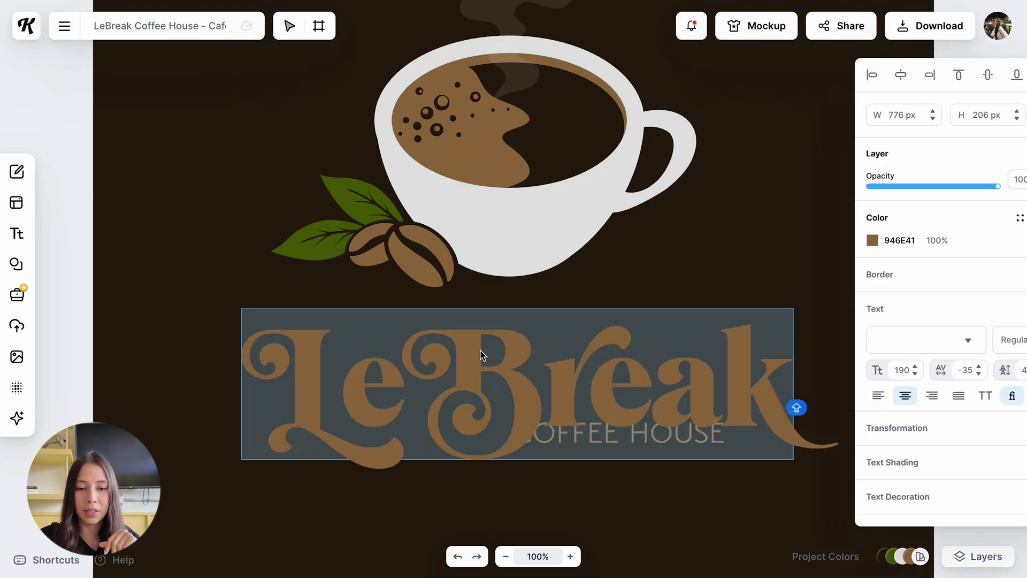
pyautogui.press('BackSpace')
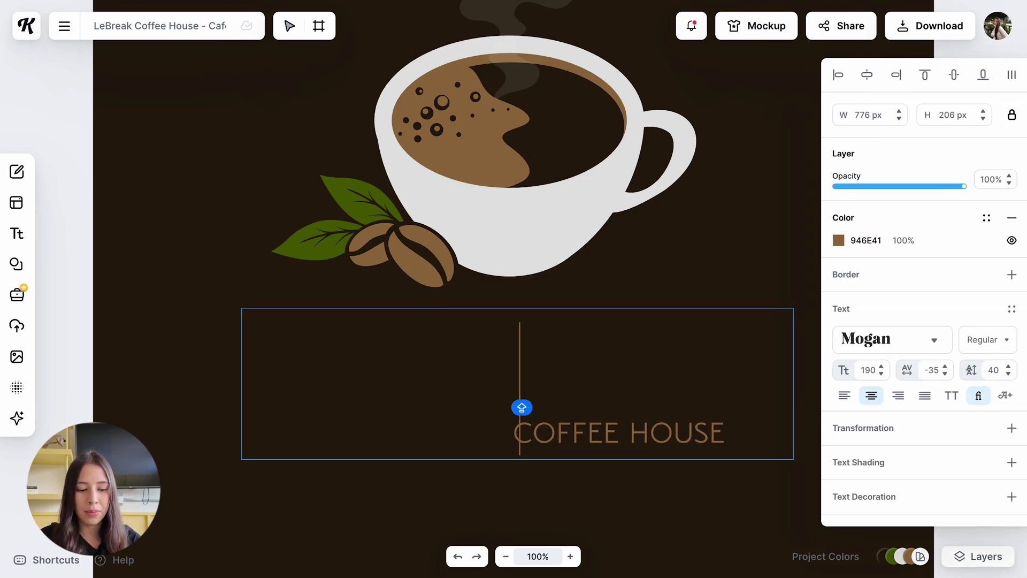
pyautogui.write('Soul C')
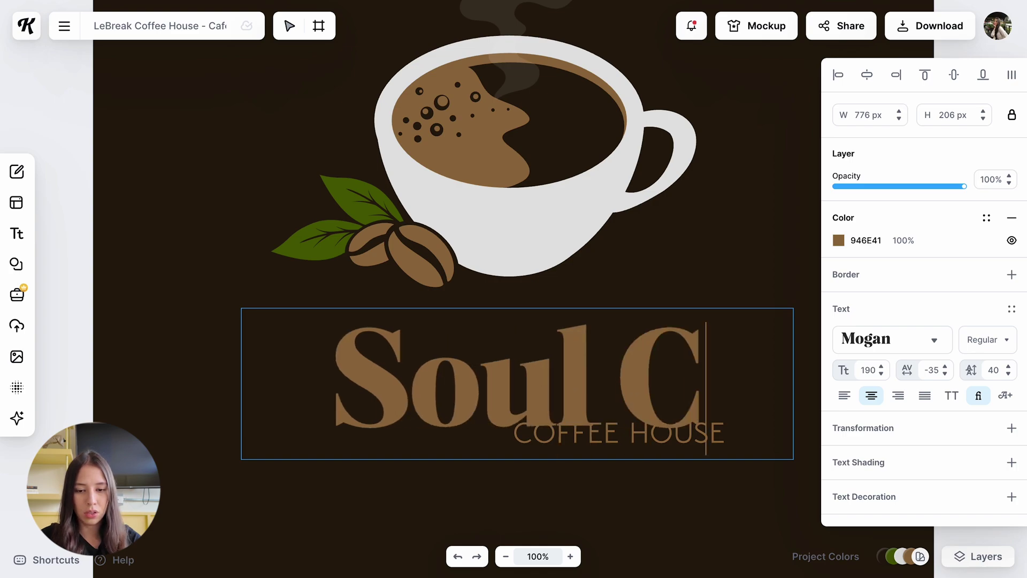
pyautogui.write('off')
pyautogui.press('BackSpace')
pyautogui.press('BackSpace')
pyautogui.press('BackSpace')
pyautogui.press('BackSpace')
pyautogui.press('BackSpace')
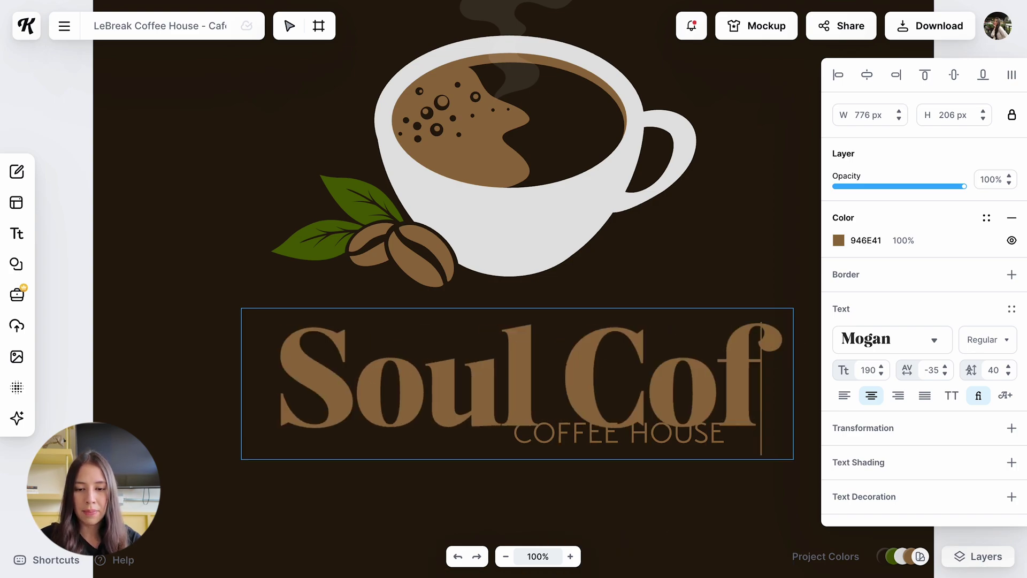
pyautogui.press('BackSpace')
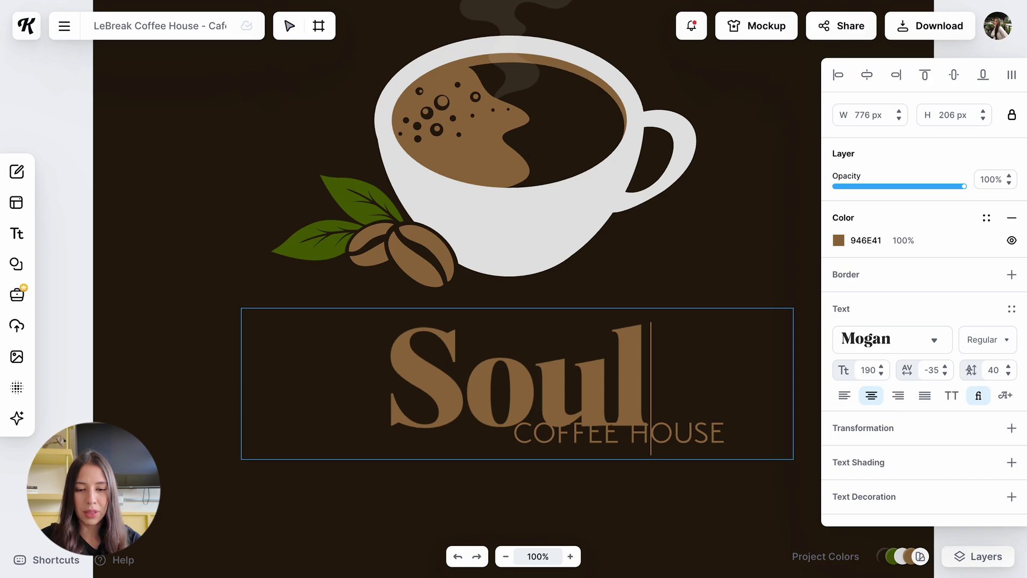
pyautogui.scroll(-1, 657, 240)
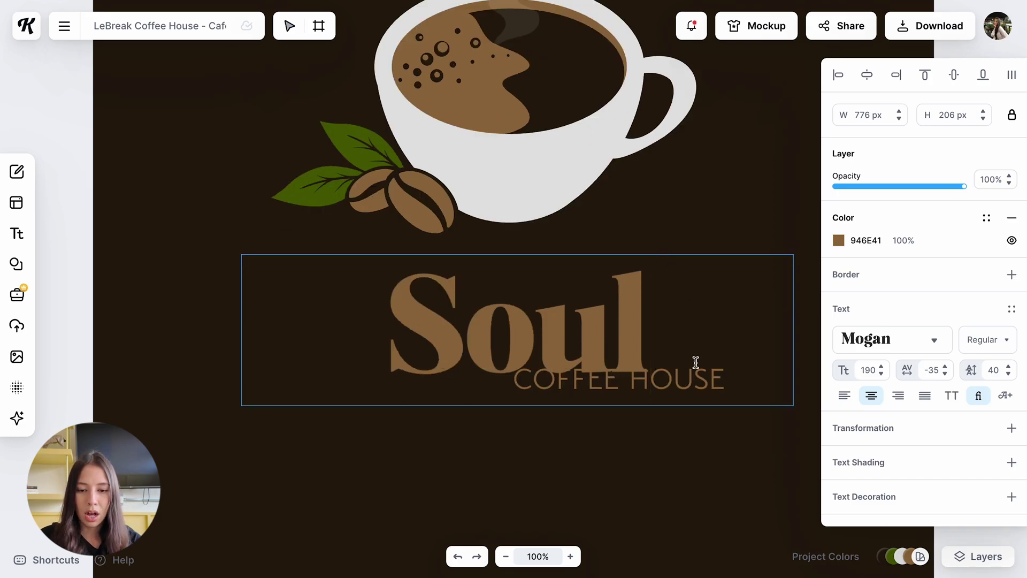
pyautogui.press('Escape')
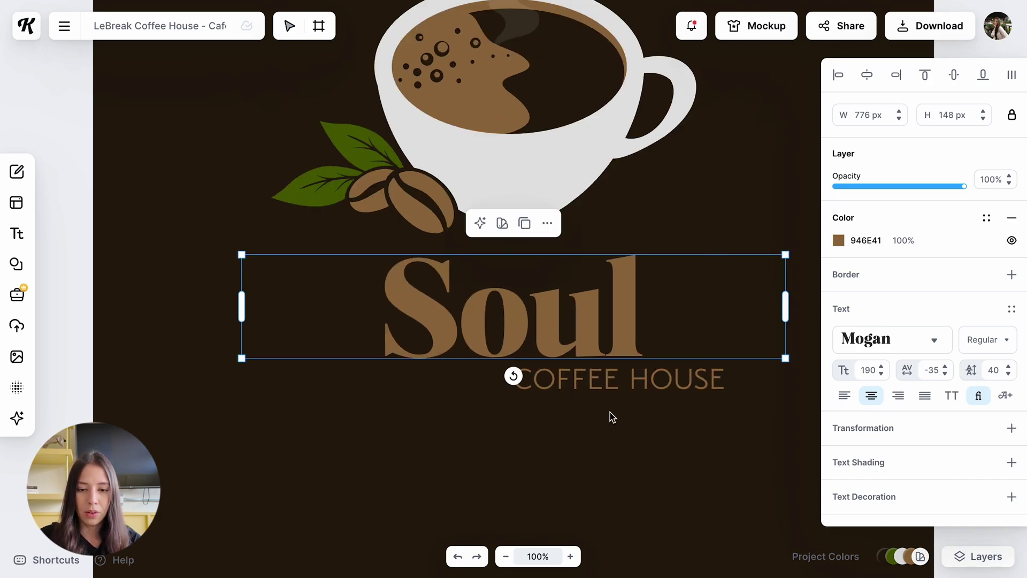
pyautogui.click(596, 378)
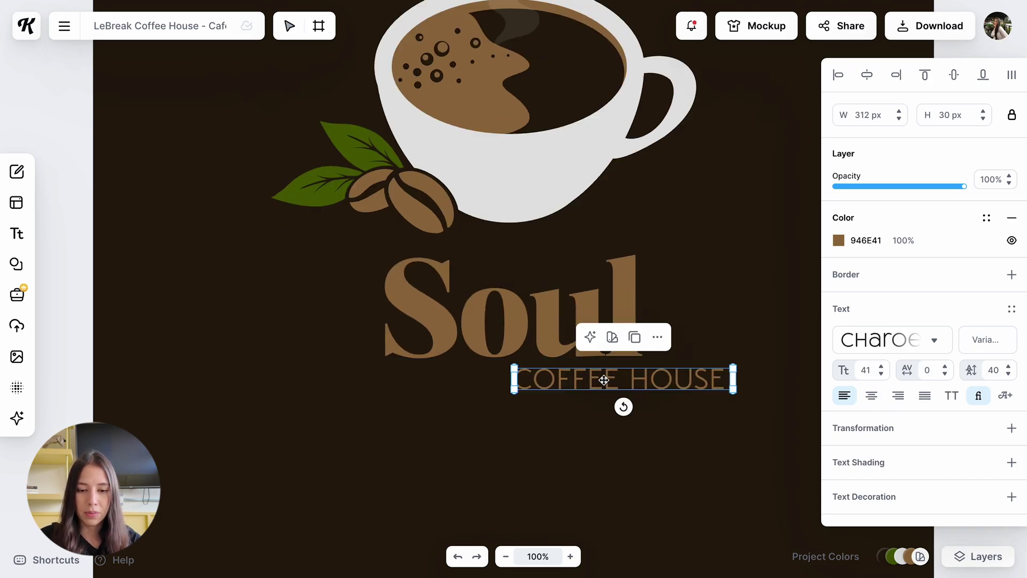
# Change the tagline text from COFFEE HOUSE to COFFEE SHOP
pyautogui.doubleClick(672, 379)
pyautogui.press('BackSpace')
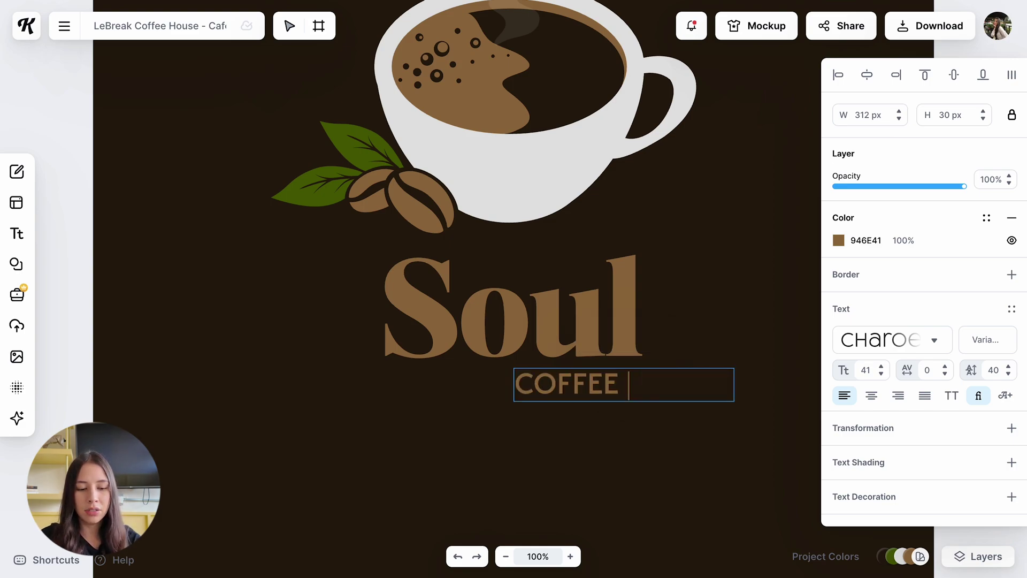
pyautogui.write('SHOP')
pyautogui.press('Escape')
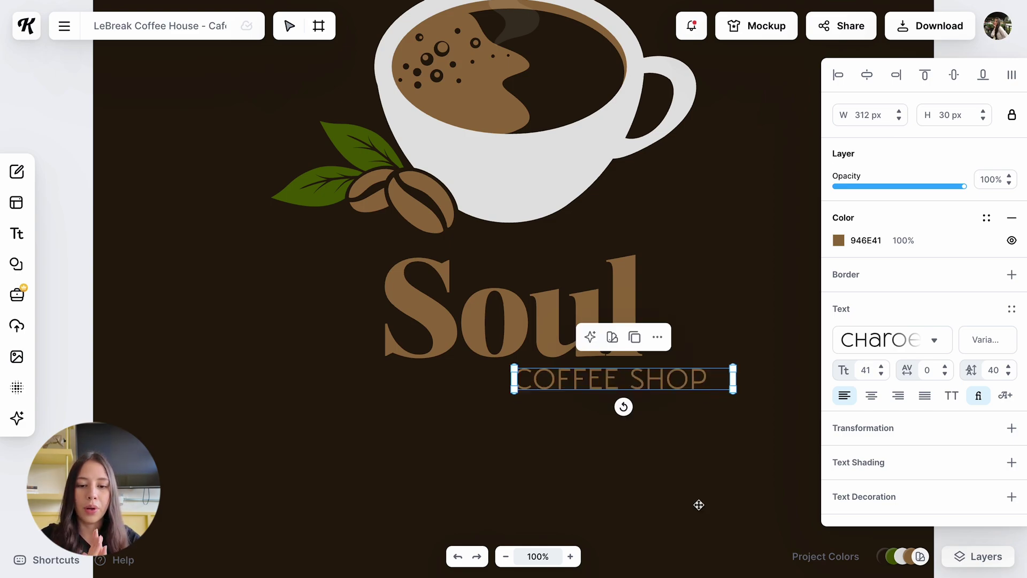
pyautogui.scroll(1, 699, 504)
pyautogui.scroll(2, 699, 504)
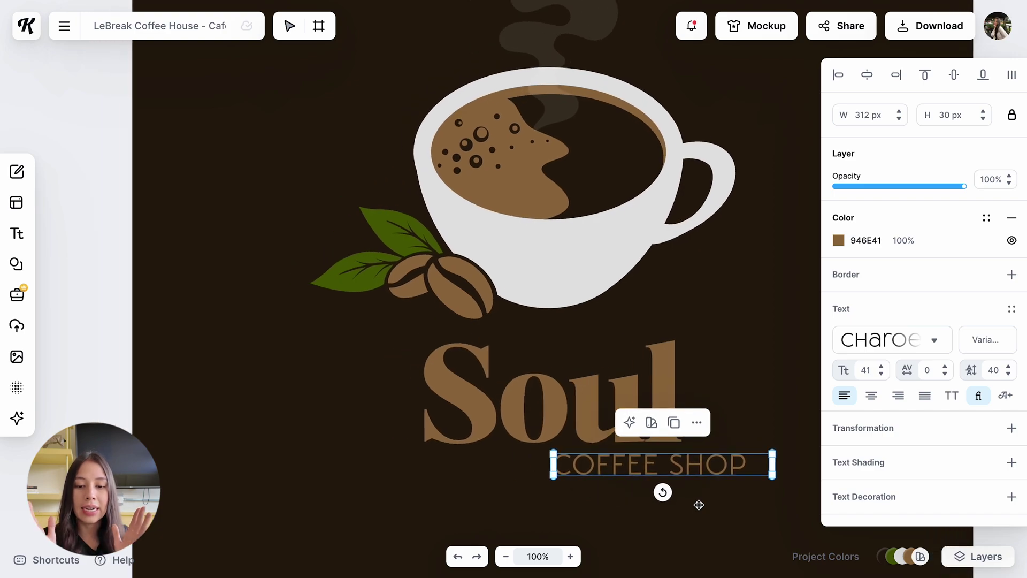
pyautogui.hscroll(2, 699, 504)
pyautogui.scroll(-1, 699, 505)
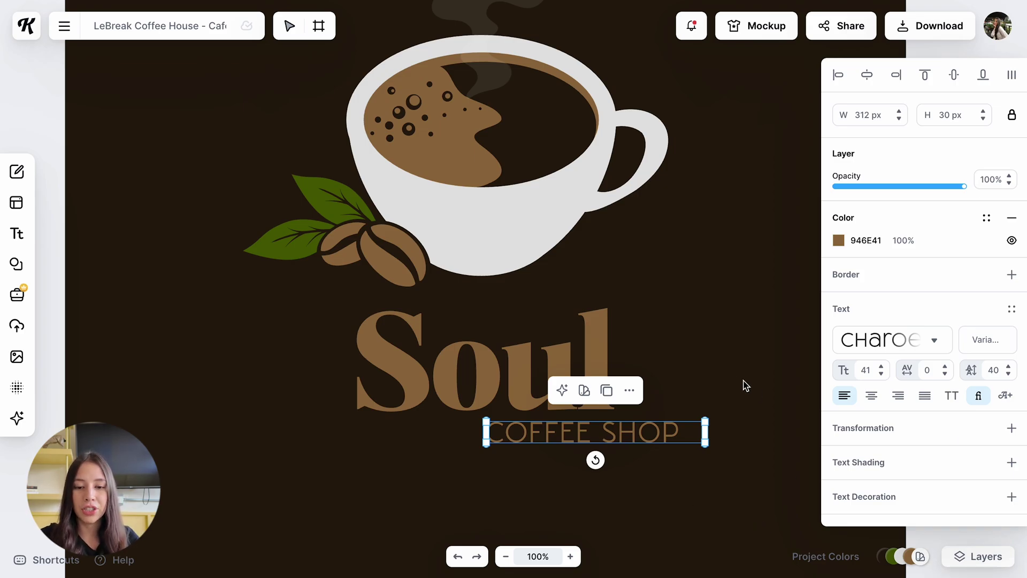
# Narrow the COFFEE SHOP text box and centre it horizontally beneath Soul
pyautogui.doubleClick(629, 427)
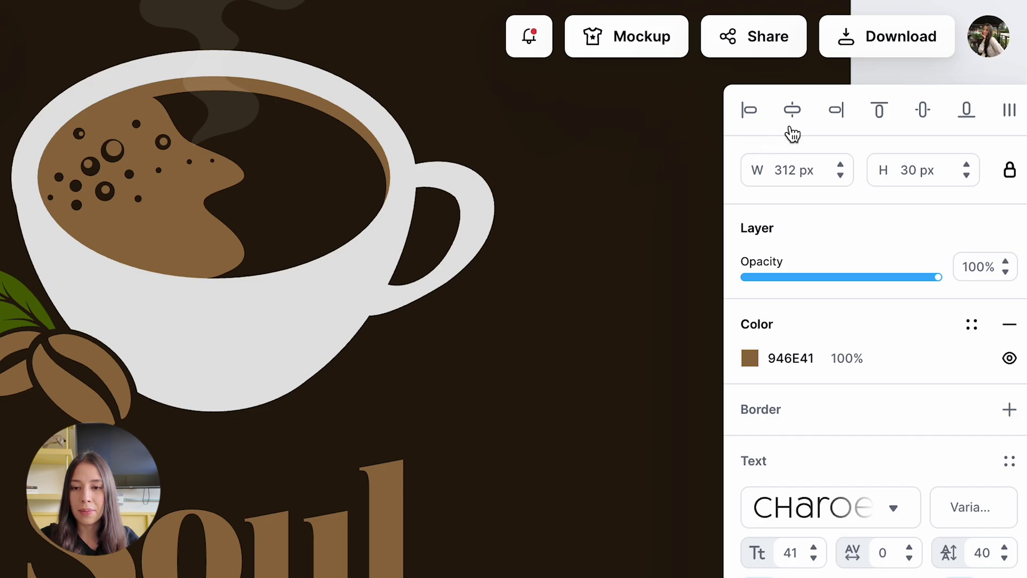
pyautogui.click(798, 121)
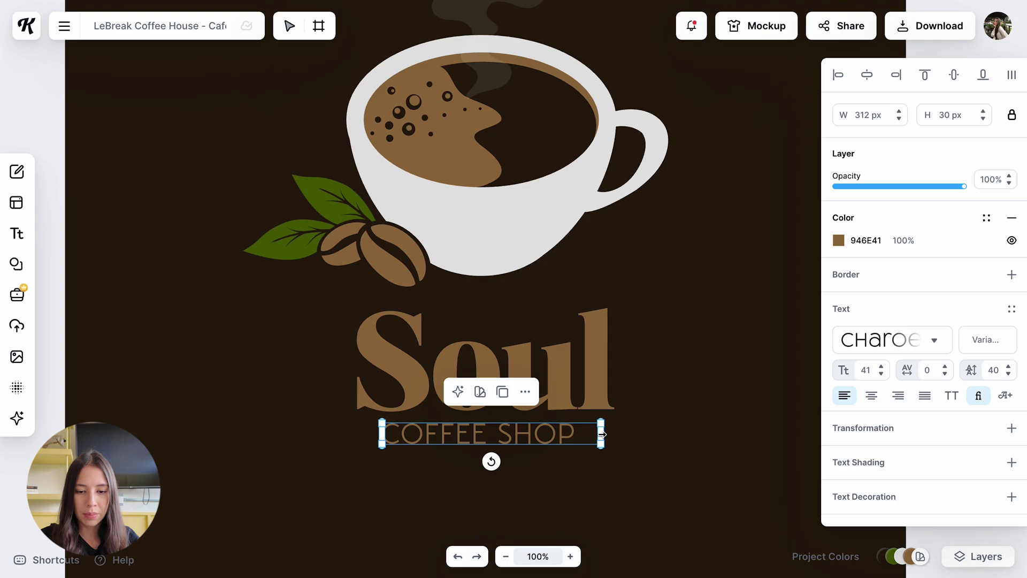
pyautogui.moveTo(393, 577); pyautogui.dragTo(364, 577)
pyautogui.moveTo(581, 430); pyautogui.dragTo(578, 430)
pyautogui.click(547, 493)
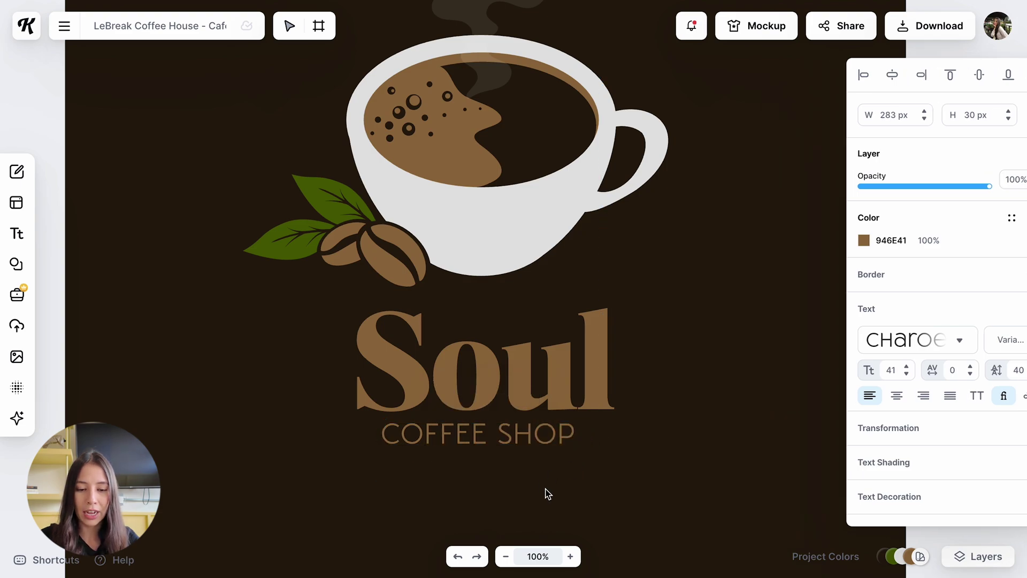
pyautogui.click(545, 435)
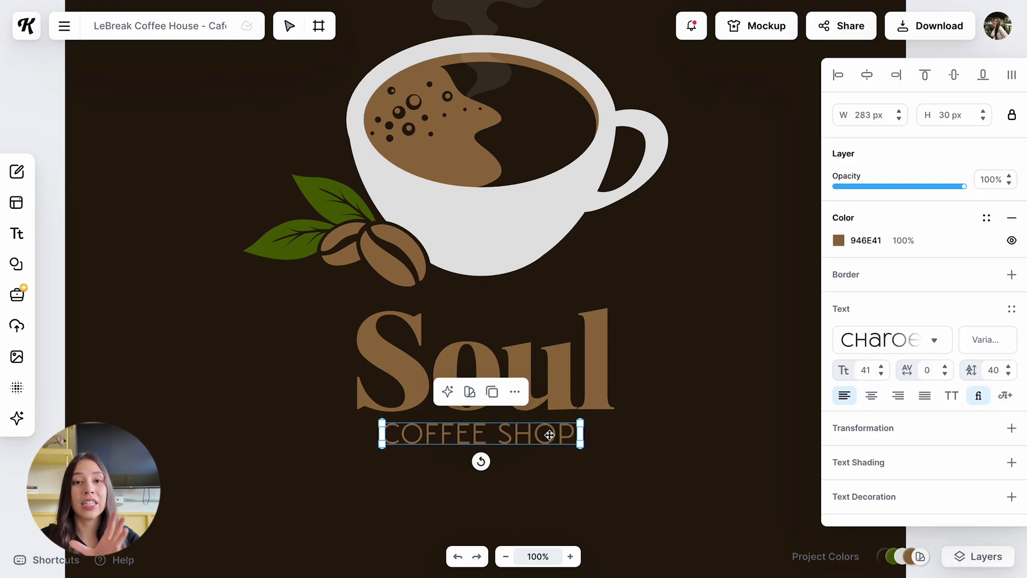
pyautogui.click(866, 75)
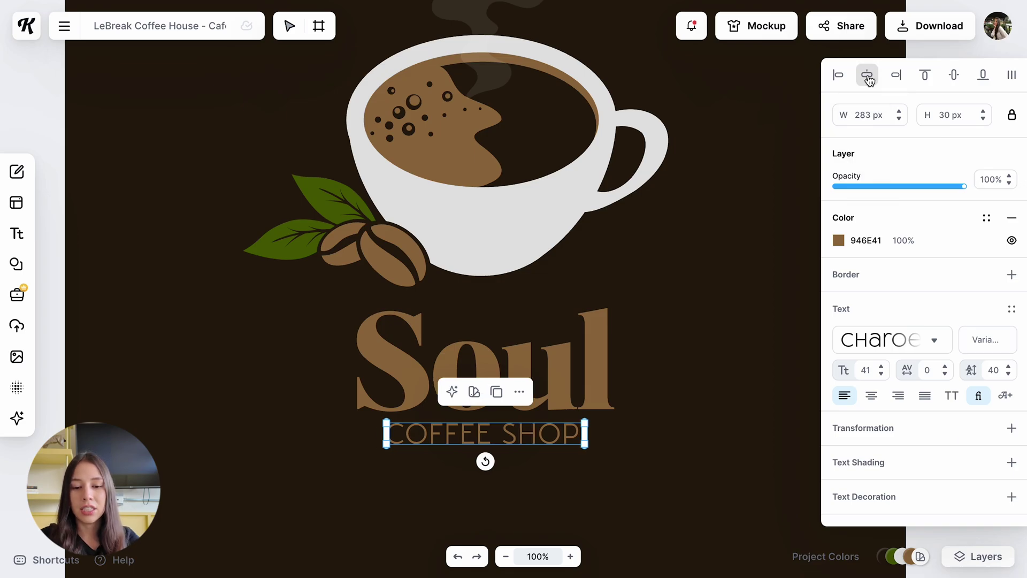
pyautogui.click(771, 493)
pyautogui.scroll(1, 770, 492)
pyautogui.scroll(-3, 770, 493)
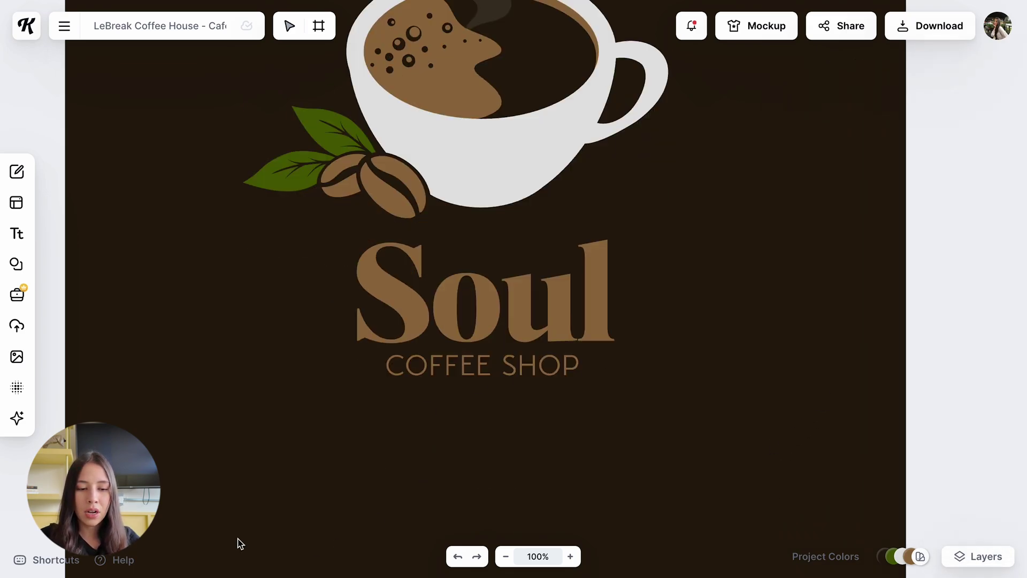
pyautogui.scroll(-3, 547, 444)
pyautogui.scroll(7, 547, 445)
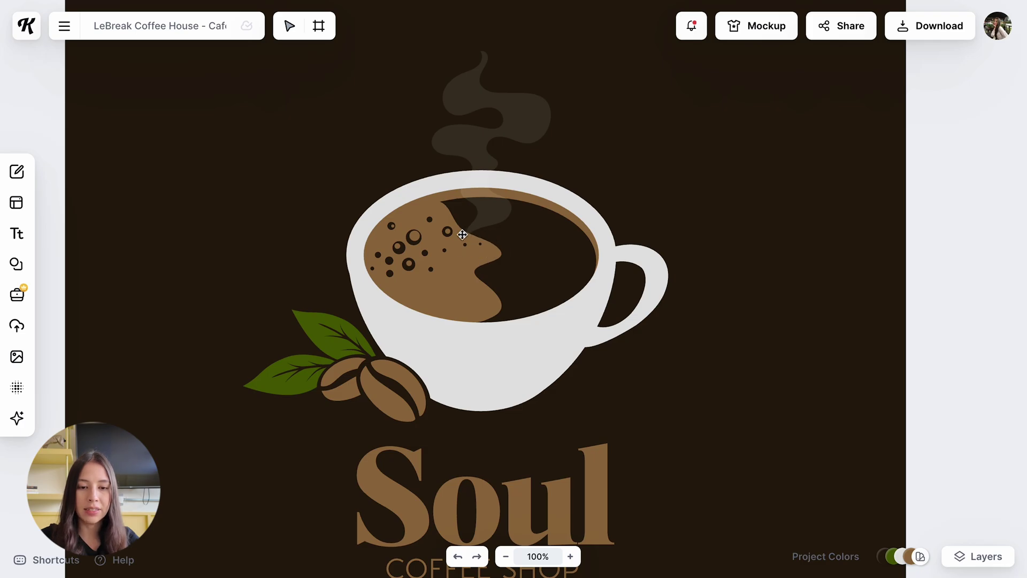
# Delete the original coffee cup illustration from the logo
pyautogui.click(462, 234)
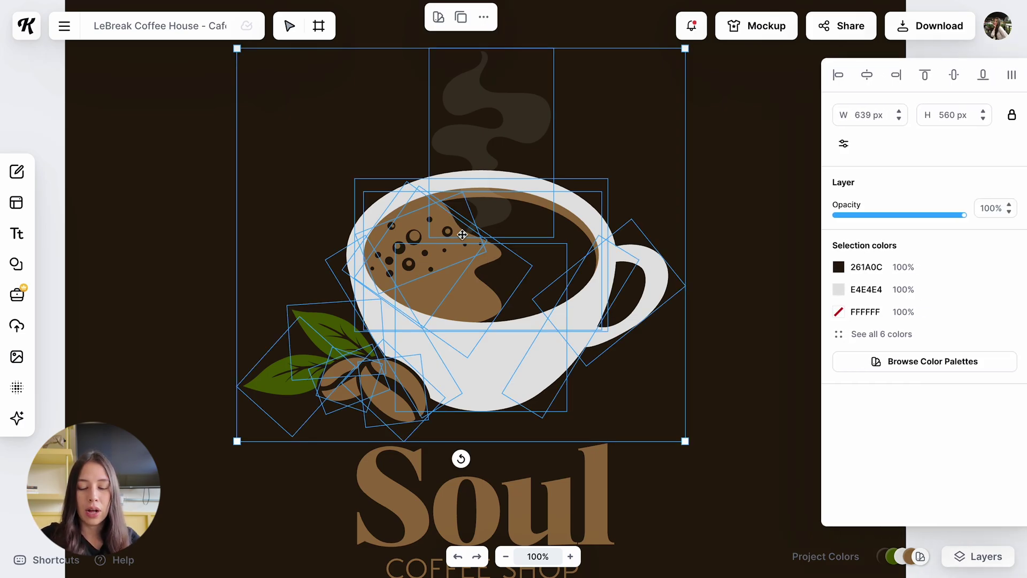
pyautogui.press('Delete')
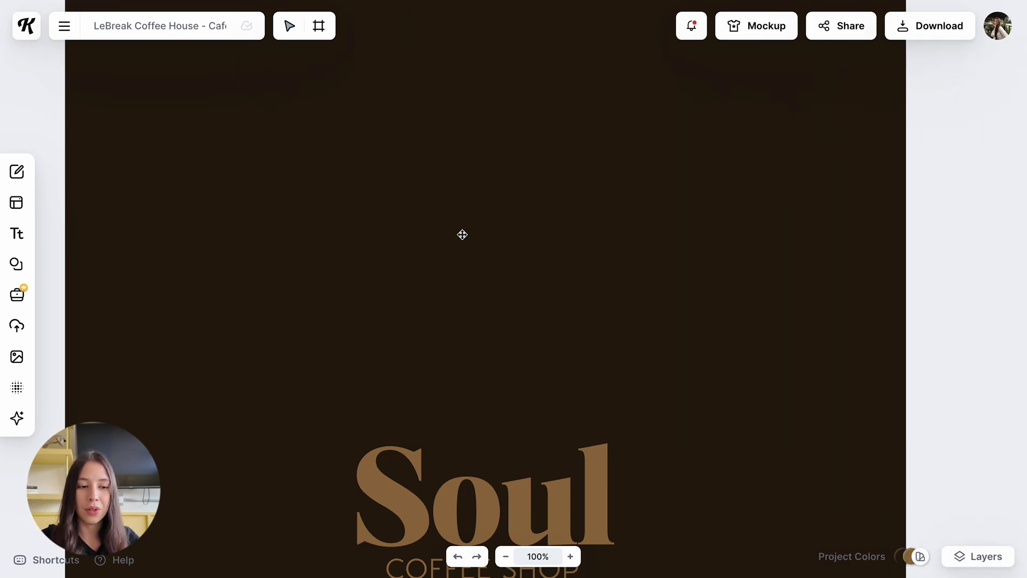
pyautogui.scroll(-5, 462, 234)
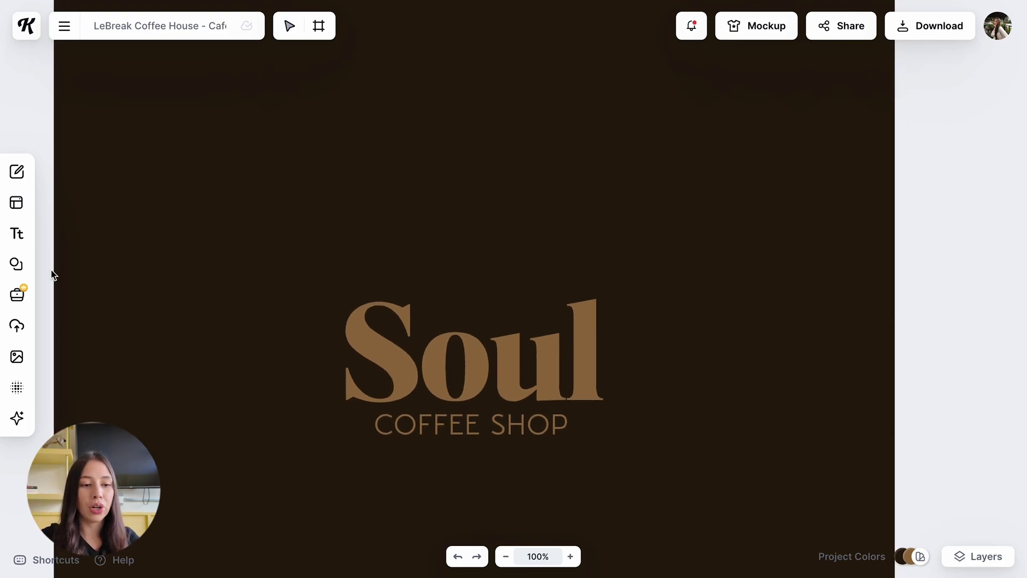
# Add the cartoon coffee-cup mascot from Illustrations > Mascots to the canvas
pyautogui.moveTo(25, 276)
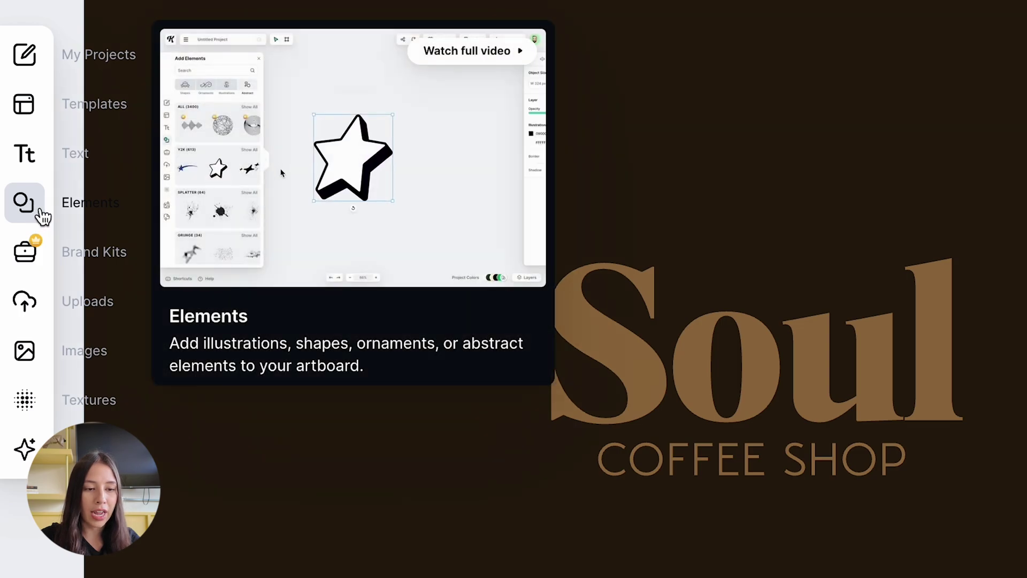
pyautogui.click(86, 214)
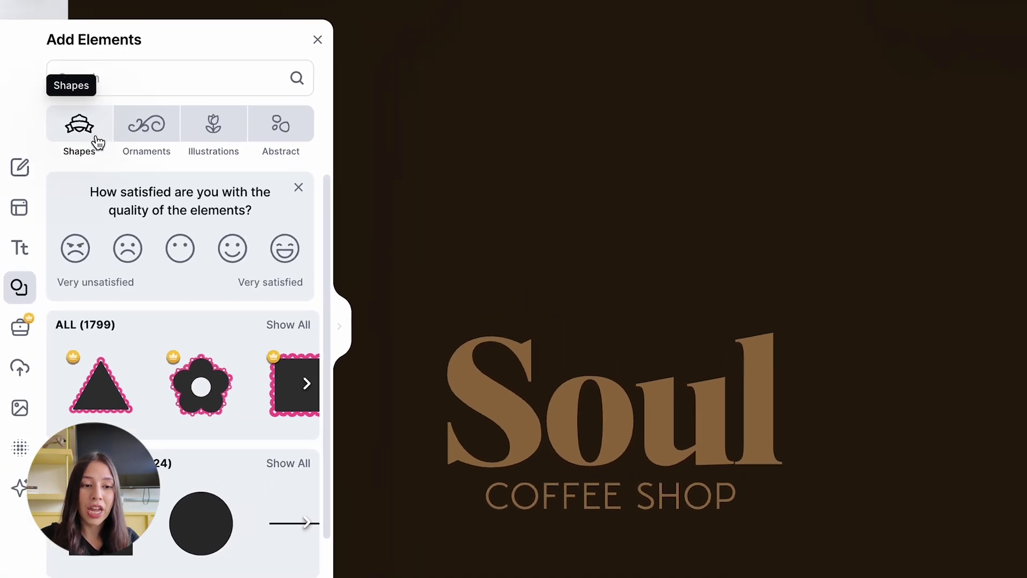
pyautogui.click(212, 125)
pyautogui.scroll(-1, 214, 300)
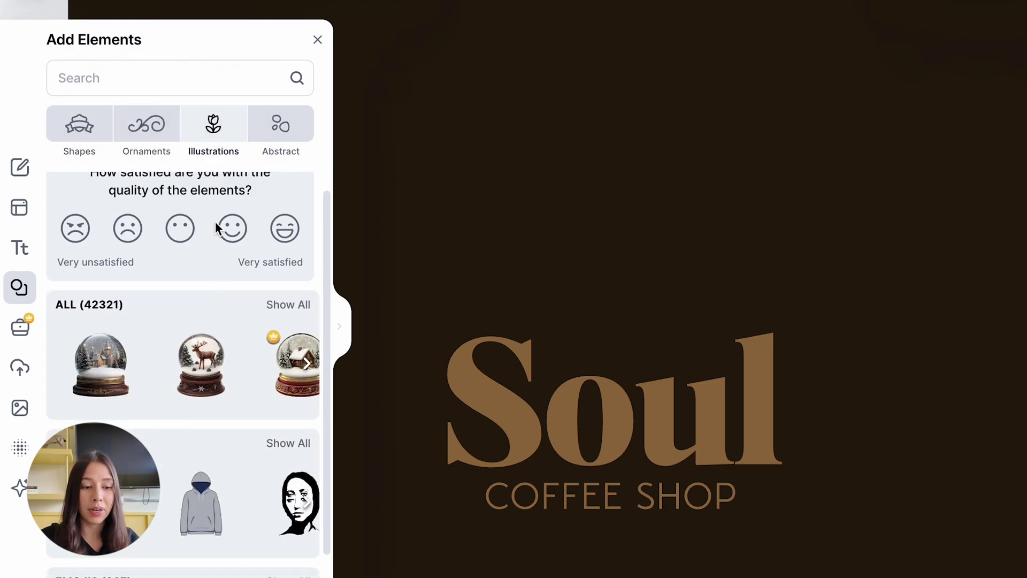
pyautogui.scroll(-4, 229, 305)
pyautogui.scroll(-10, 234, 321)
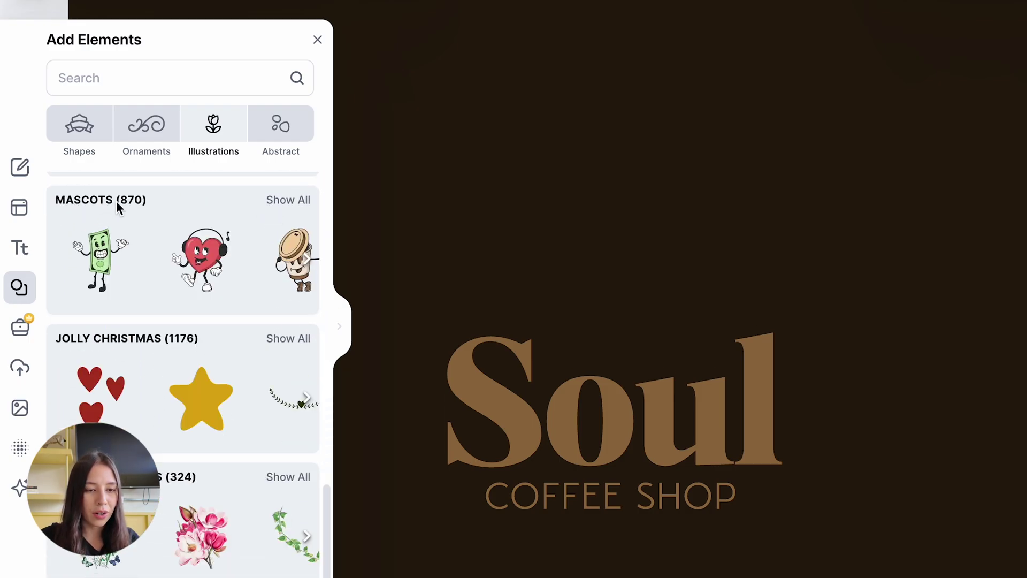
pyautogui.click(277, 205)
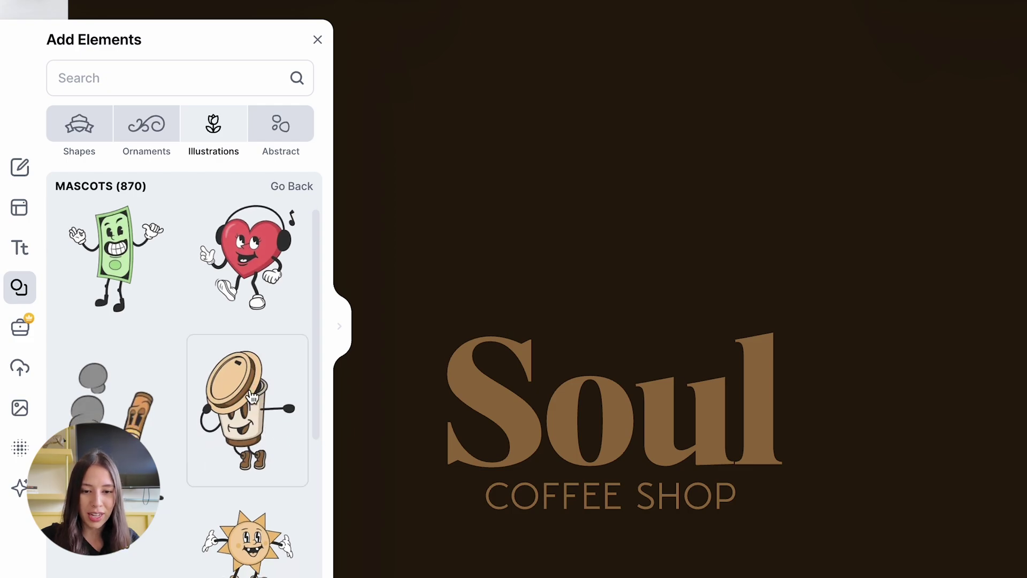
pyautogui.click(248, 412)
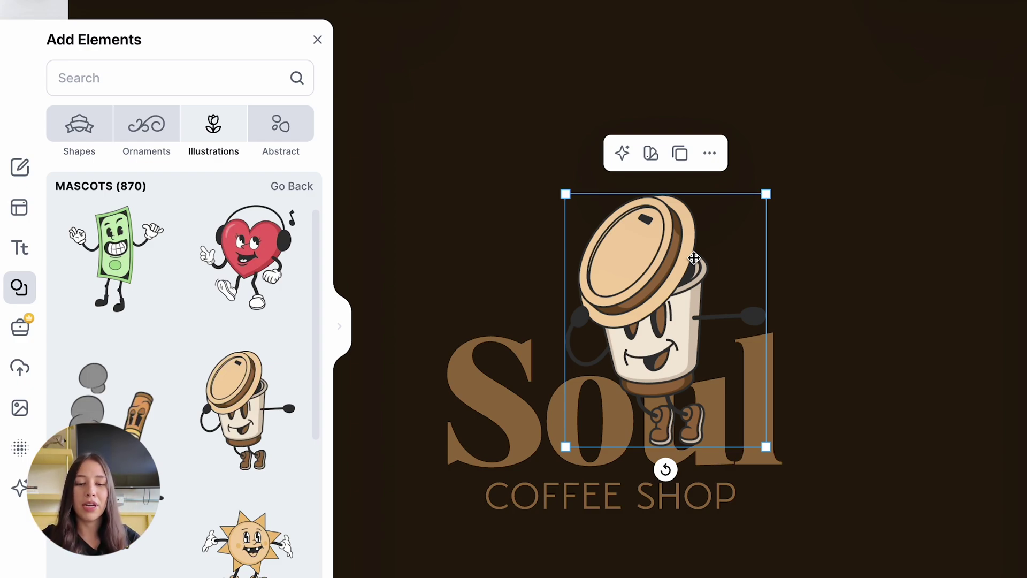
# Position the mascot just right of the l in Soul and close the elements panel
pyautogui.moveTo(694, 258); pyautogui.dragTo(877, 323)
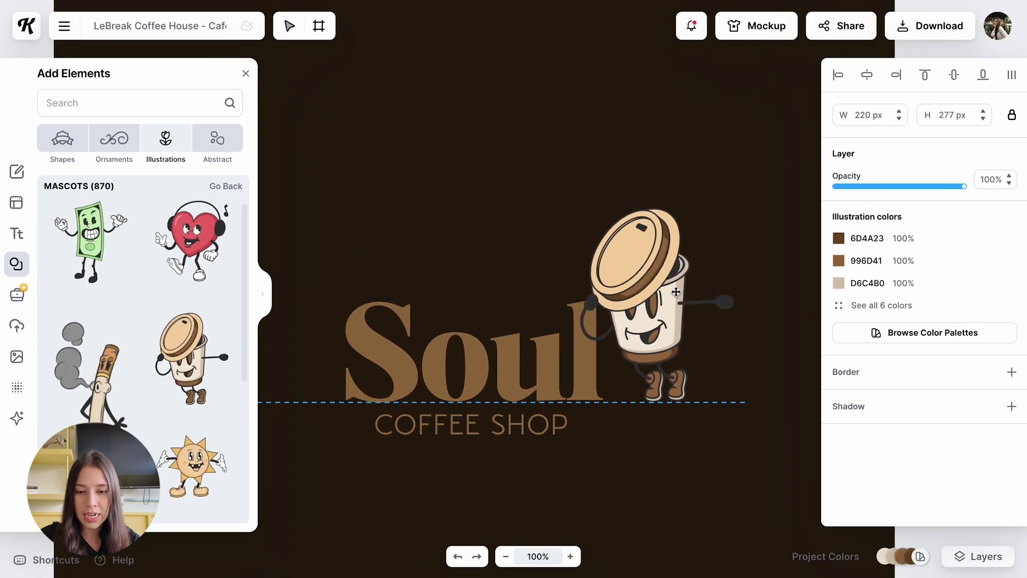
pyautogui.moveTo(676, 291); pyautogui.dragTo(654, 294)
pyautogui.click(246, 73)
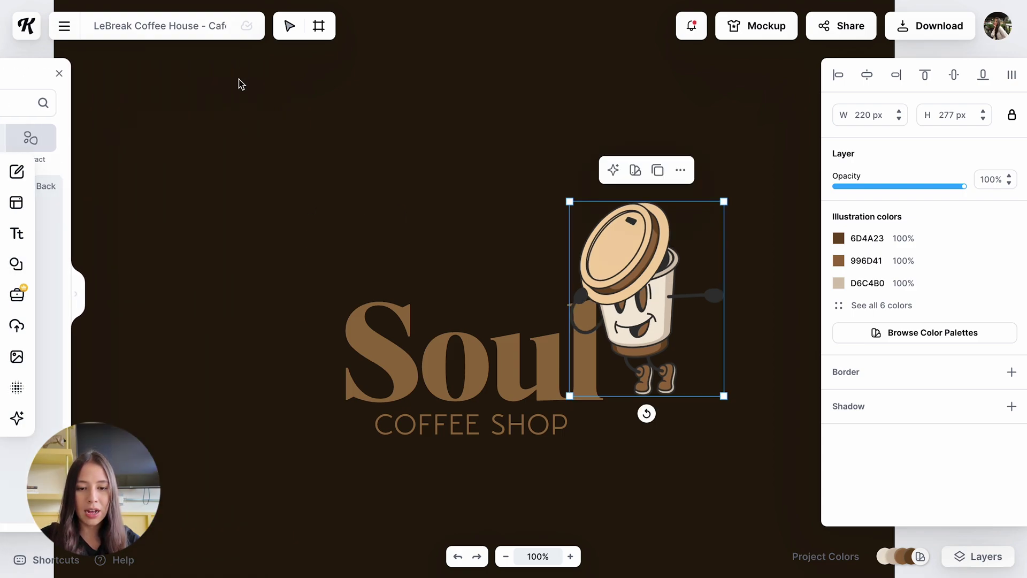
pyautogui.moveTo(643, 303); pyautogui.dragTo(629, 330)
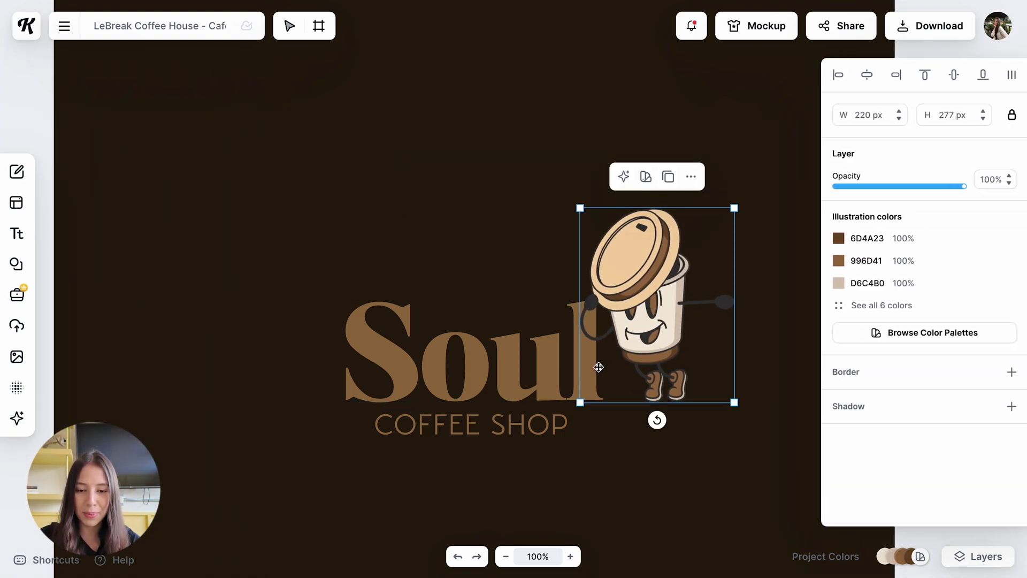
# Review the mascot's six colours, including the 333333 outline, leaving them unchanged
pyautogui.click(861, 305)
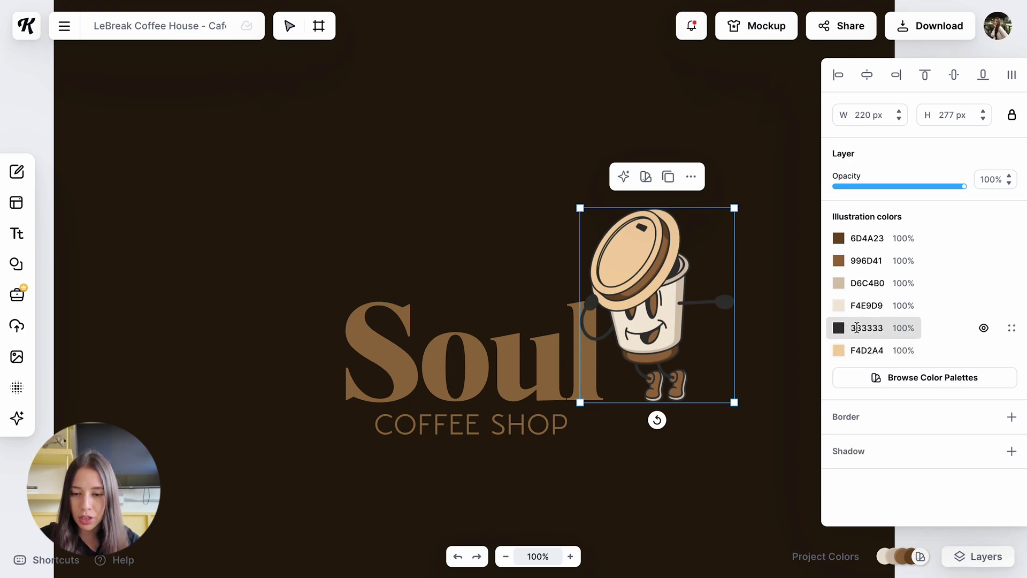
pyautogui.click(855, 328)
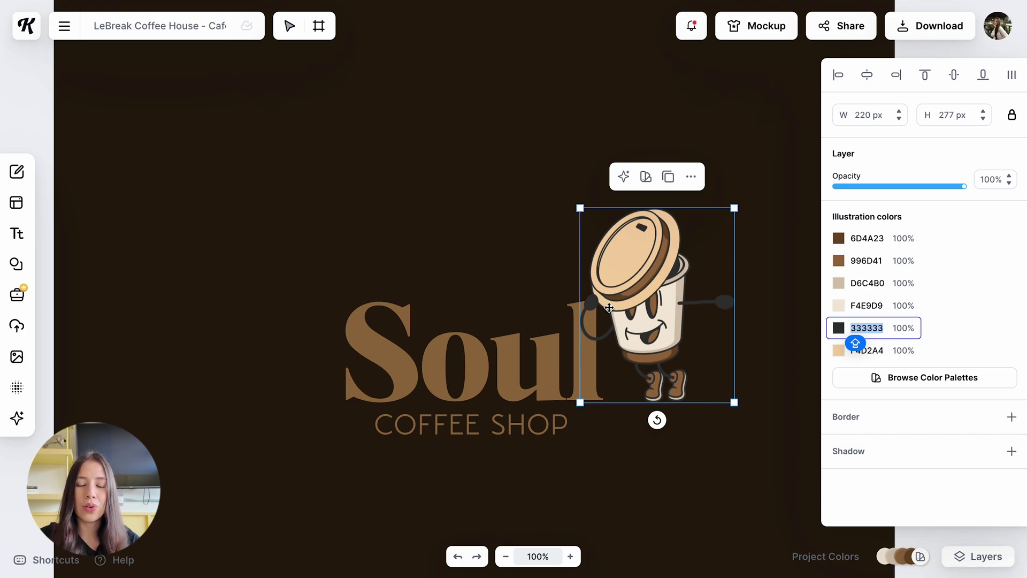
pyautogui.click(743, 433)
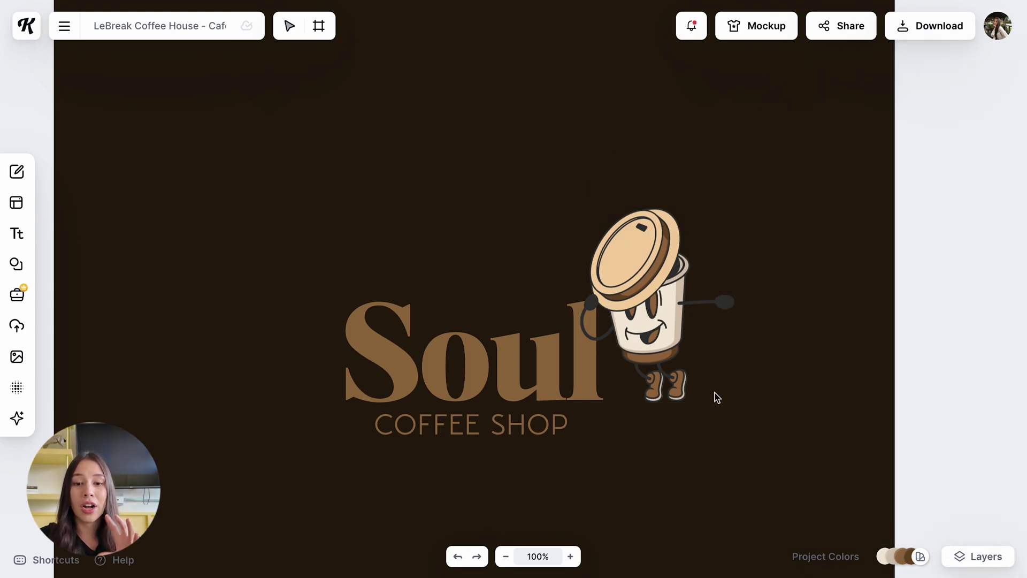
pyautogui.click(664, 277)
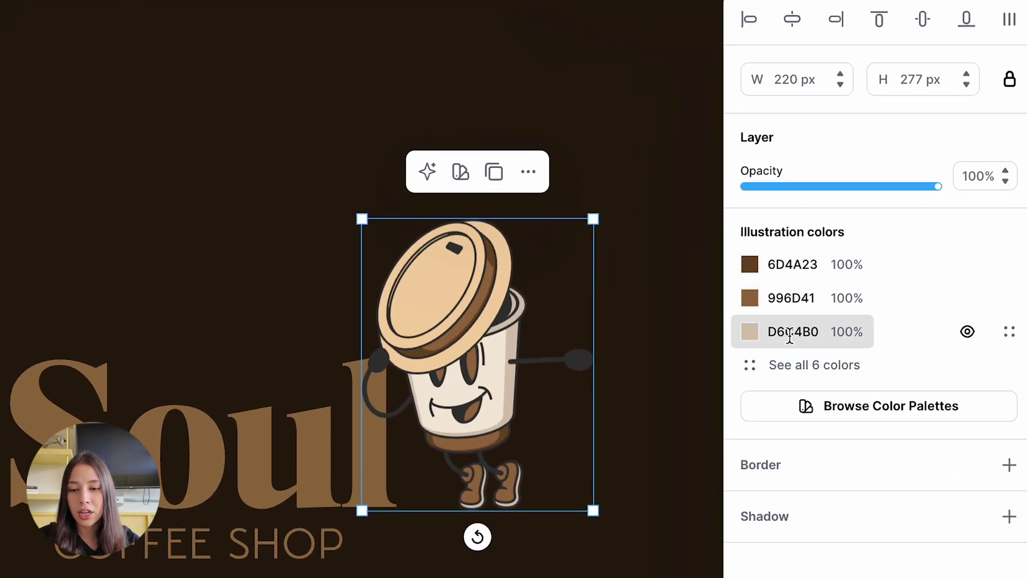
# Change the mascot's 333333 outline colour to near-black 080004, then deselect the mascot
pyautogui.click(830, 366)
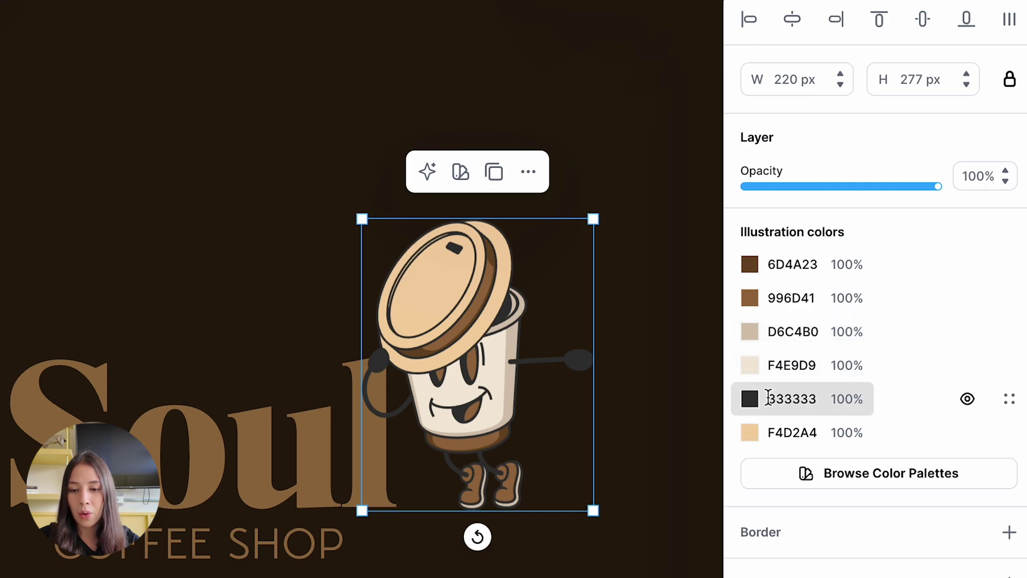
pyautogui.click(749, 400)
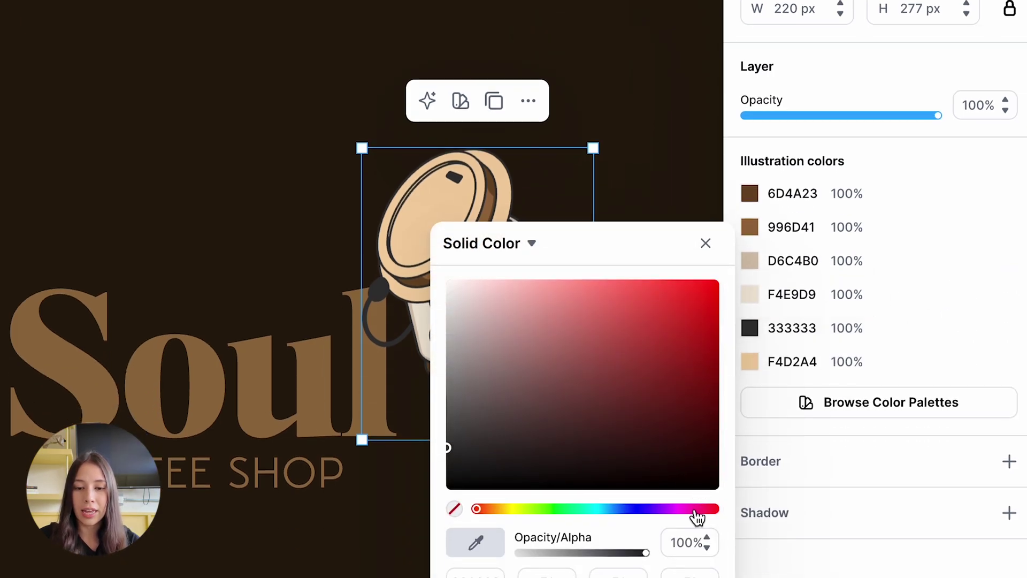
pyautogui.click(679, 480)
pyautogui.click(697, 509)
pyautogui.click(708, 477)
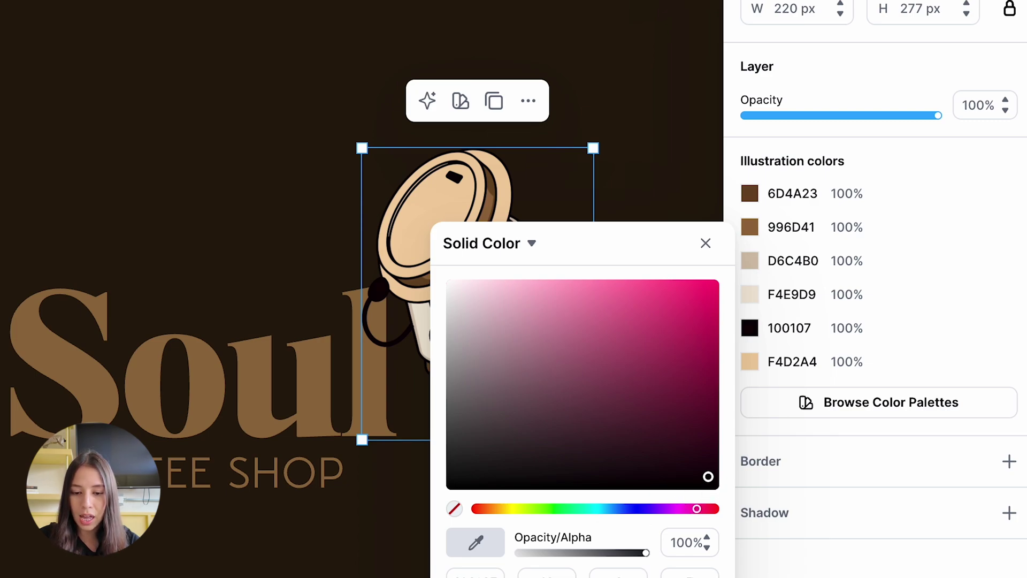
pyautogui.moveTo(706, 481)
pyautogui.mouseDown()
pyautogui.moveTo(703, 489)
pyautogui.moveTo(698, 473)
pyautogui.moveTo(711, 485)
pyautogui.mouseUp()
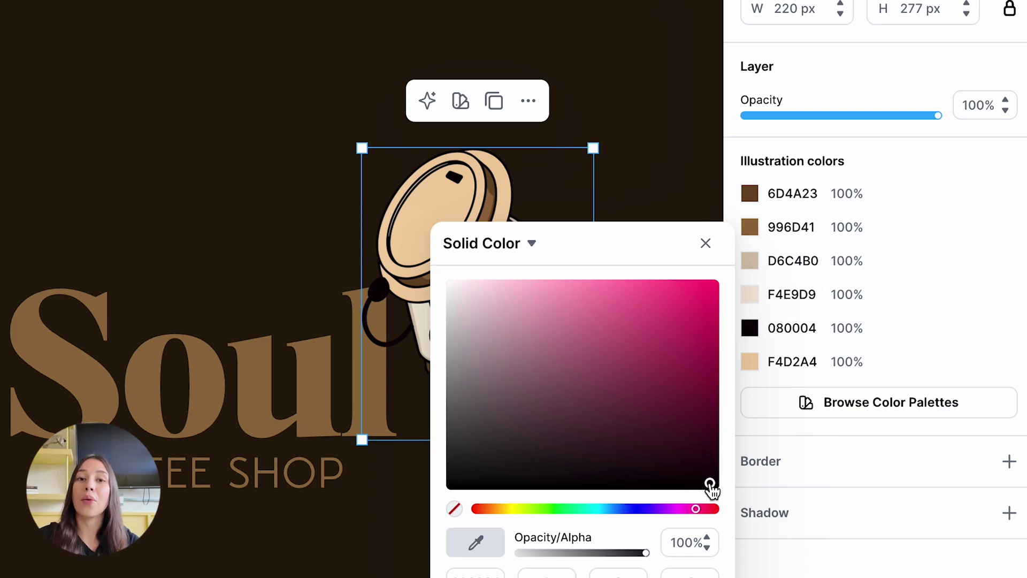
pyautogui.click(705, 243)
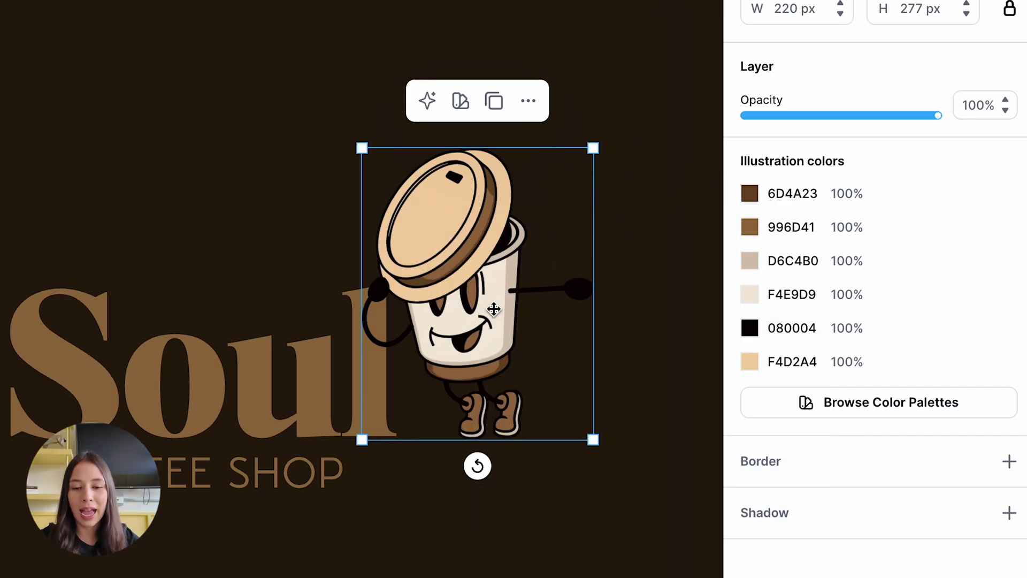
pyautogui.click(693, 288)
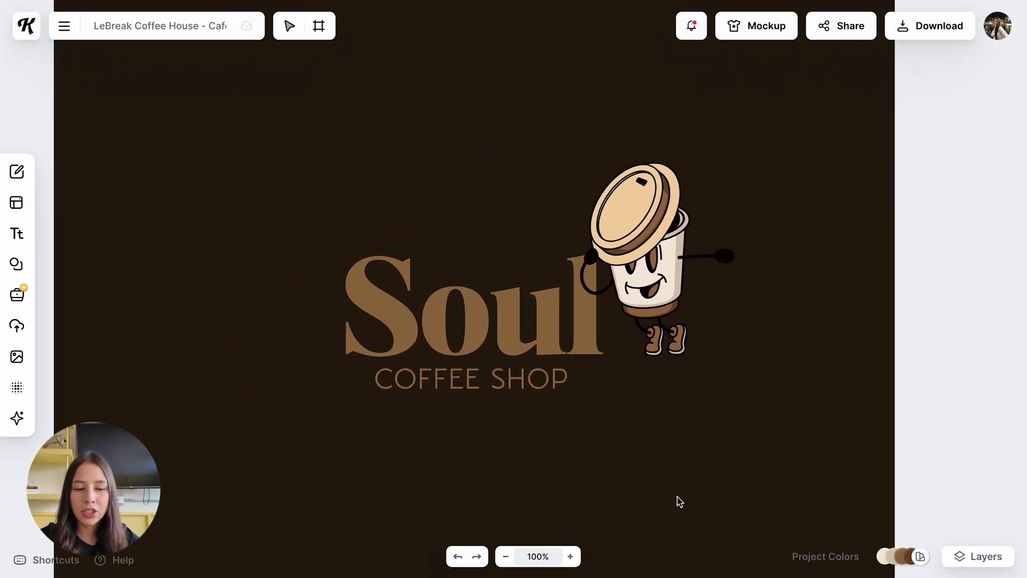
# At 50% zoom, select Soul, COFFEE SHOP and the mascot together and drag them up to the centre guide
pyautogui.moveTo(904, 556)
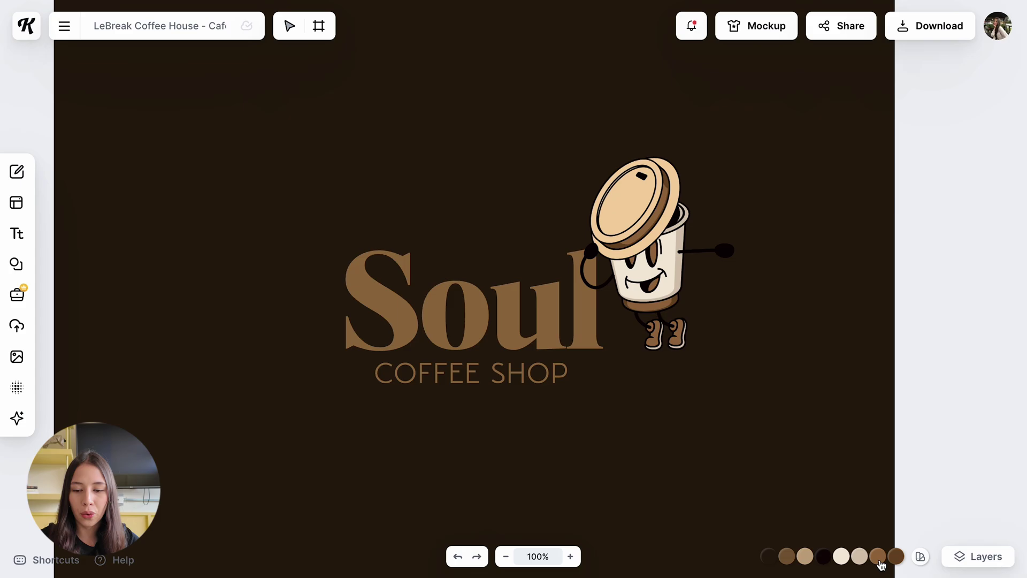
pyautogui.scroll(6, 791, 296)
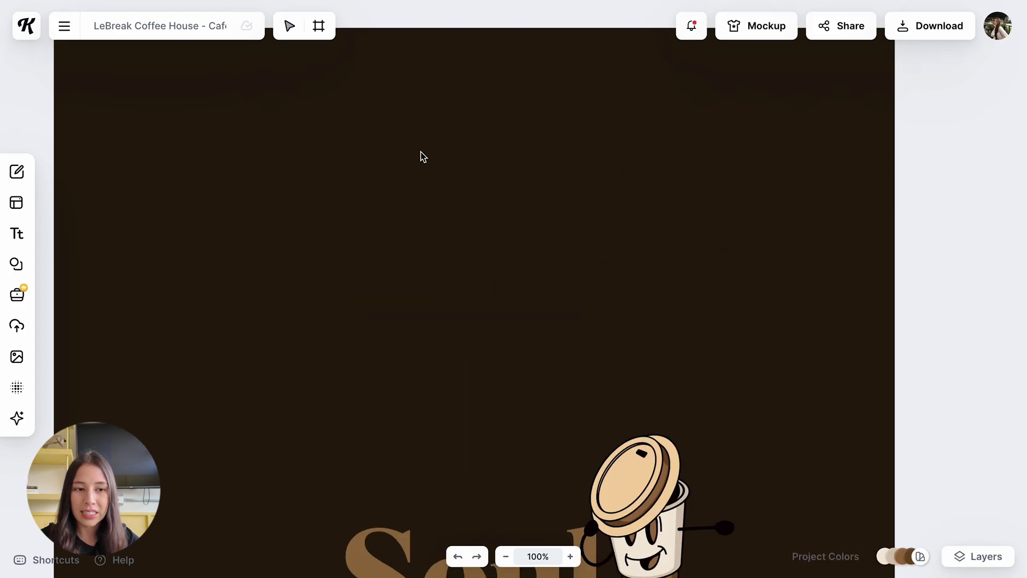
pyautogui.scroll(-5, 422, 178)
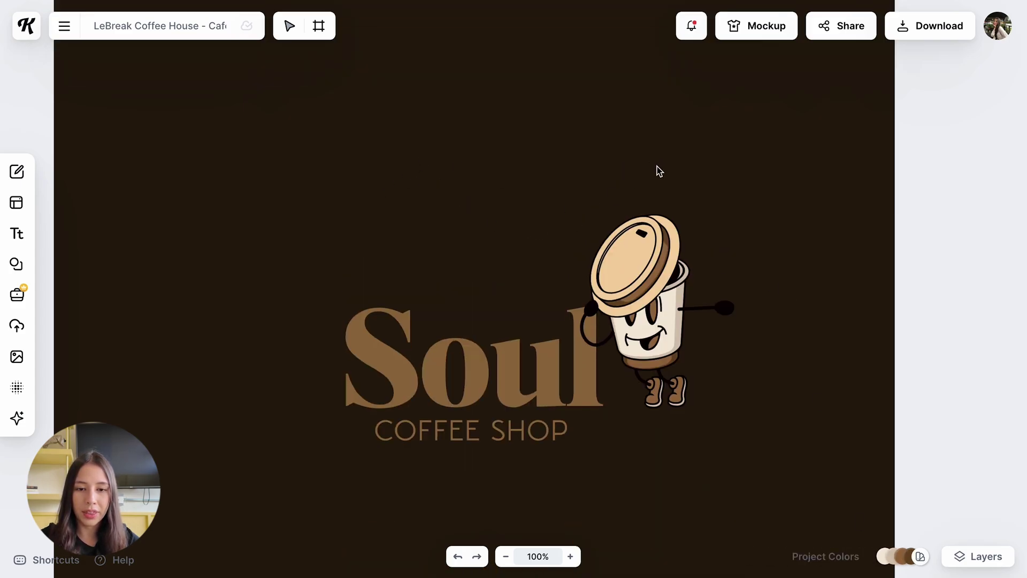
pyautogui.click(506, 557)
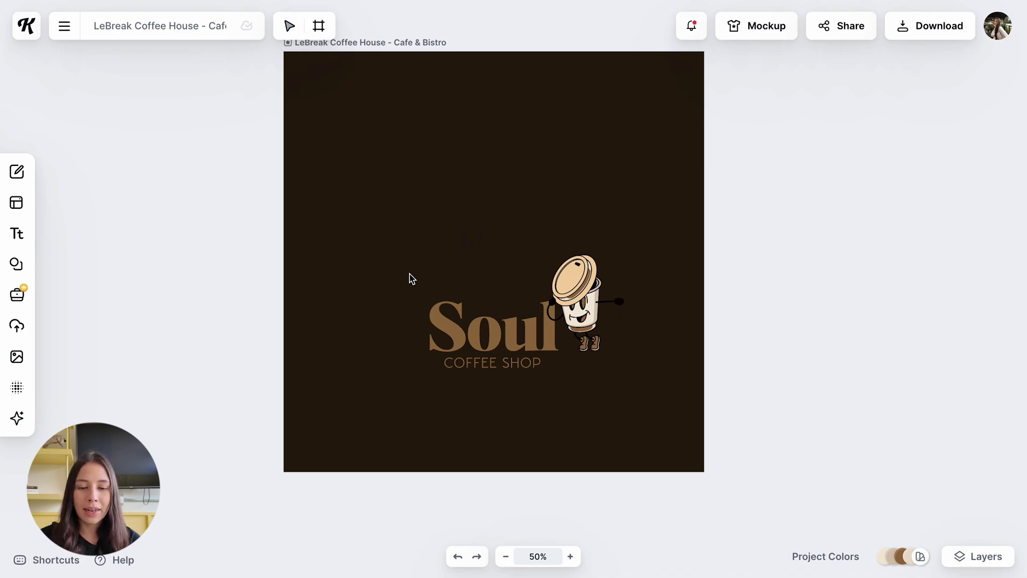
pyautogui.moveTo(386, 248); pyautogui.dragTo(644, 396)
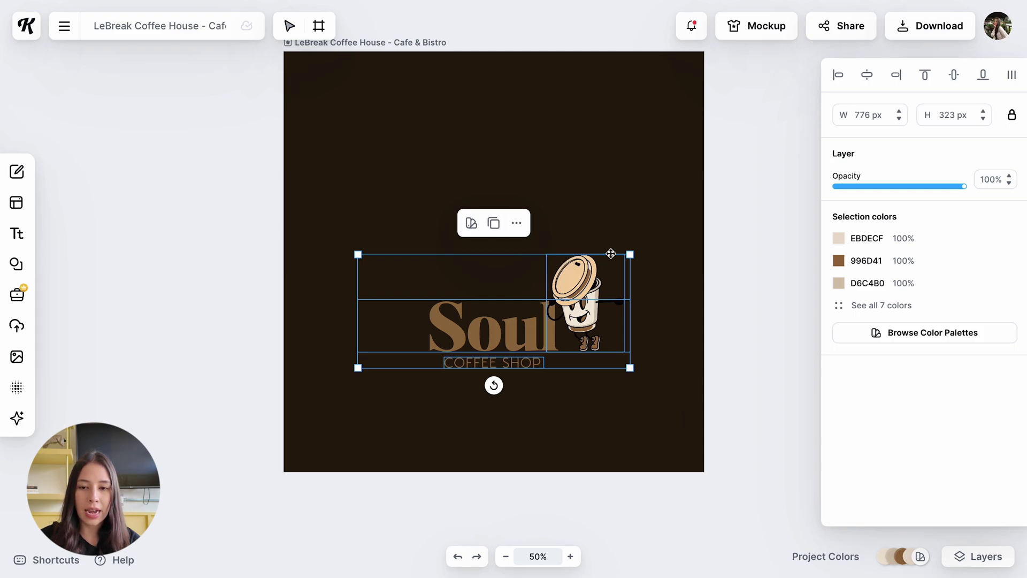
pyautogui.press('Escape')
pyautogui.moveTo(376, 250); pyautogui.dragTo(624, 392)
pyautogui.press('Escape')
pyautogui.click(557, 315)
pyautogui.press('Escape')
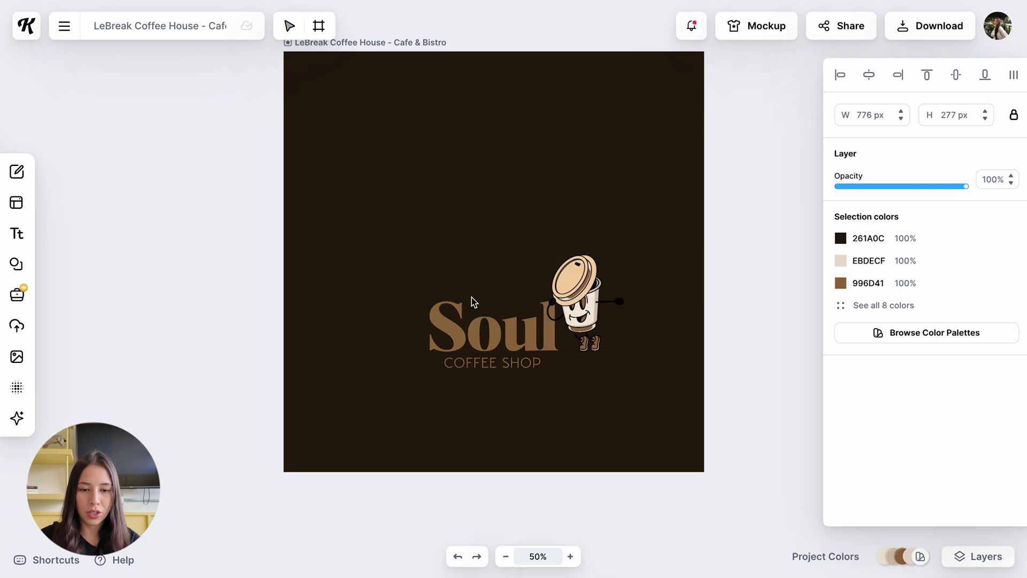
pyautogui.moveTo(396, 239); pyautogui.dragTo(594, 380)
pyautogui.moveTo(581, 319); pyautogui.dragTo(582, 242)
# At 100% zoom, narrow the Soul text box to fit the word and nudge it toward COFFEE SHOP
pyautogui.click(570, 556)
pyautogui.scroll(4, 564, 449)
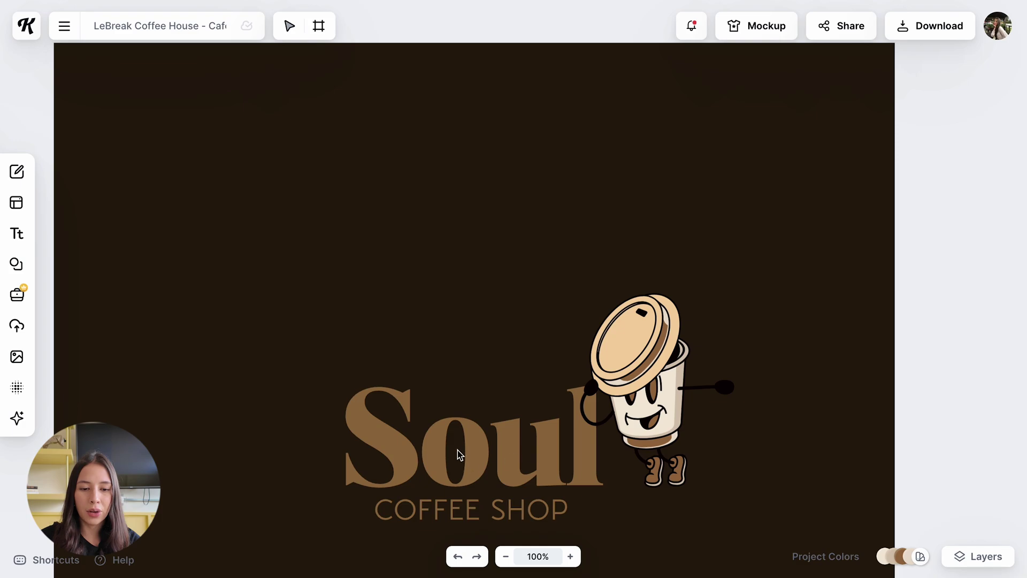
pyautogui.click(391, 438)
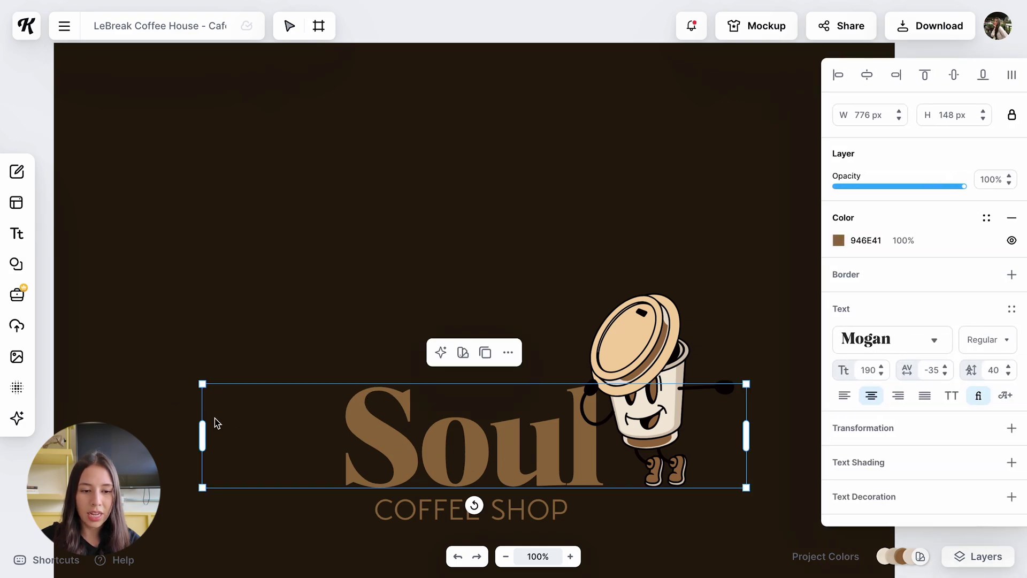
pyautogui.moveTo(207, 432); pyautogui.dragTo(381, 430)
pyautogui.moveTo(381, 429); pyautogui.dragTo(382, 429)
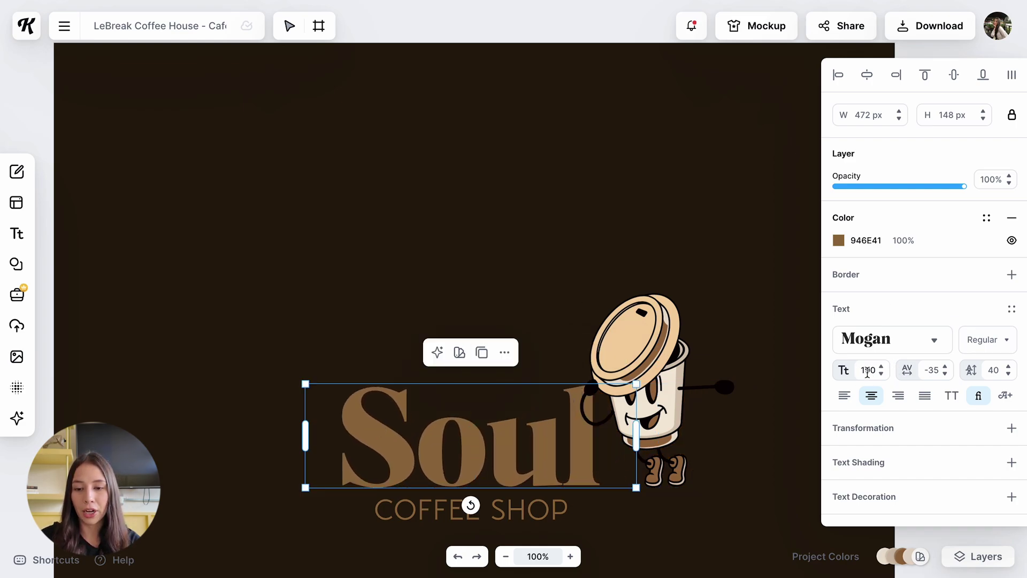
pyautogui.click(557, 294)
pyautogui.click(528, 426)
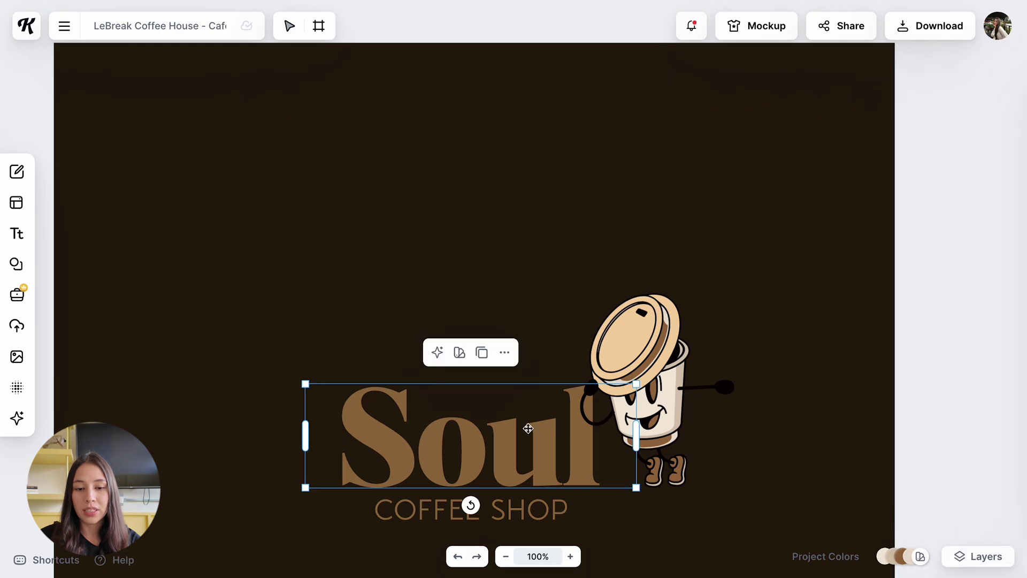
pyautogui.moveTo(527, 426); pyautogui.dragTo(531, 443)
# Raise Soul's font size from 194 to 200
pyautogui.click(881, 367)
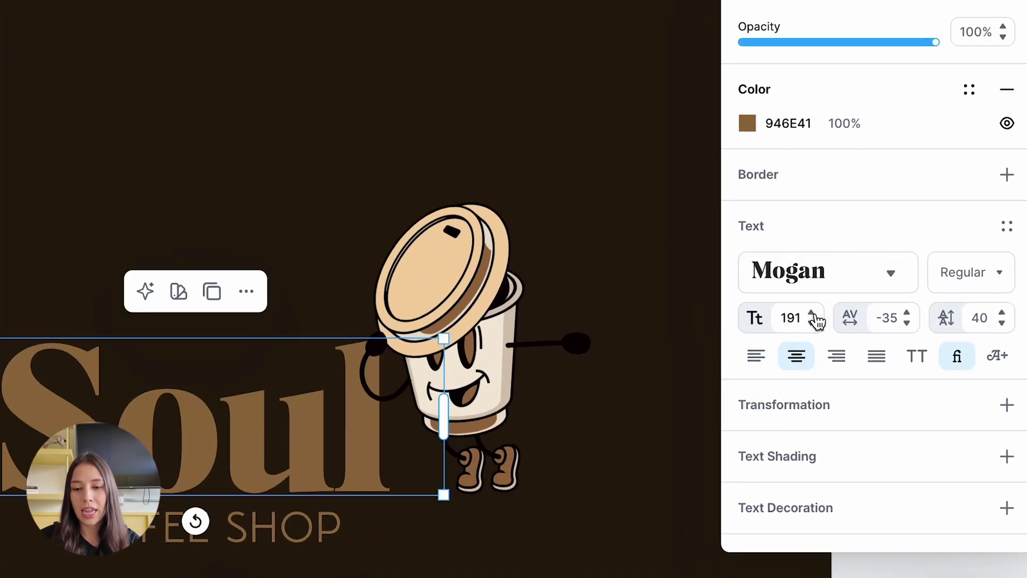
pyautogui.click(812, 314)
pyautogui.click(813, 314)
pyautogui.click(812, 314)
pyautogui.click(813, 314)
pyautogui.click(813, 314)
pyautogui.click(813, 314)
pyautogui.click(812, 314)
pyautogui.click(813, 314)
pyautogui.click(813, 314)
pyautogui.click(812, 314)
pyautogui.click(813, 324)
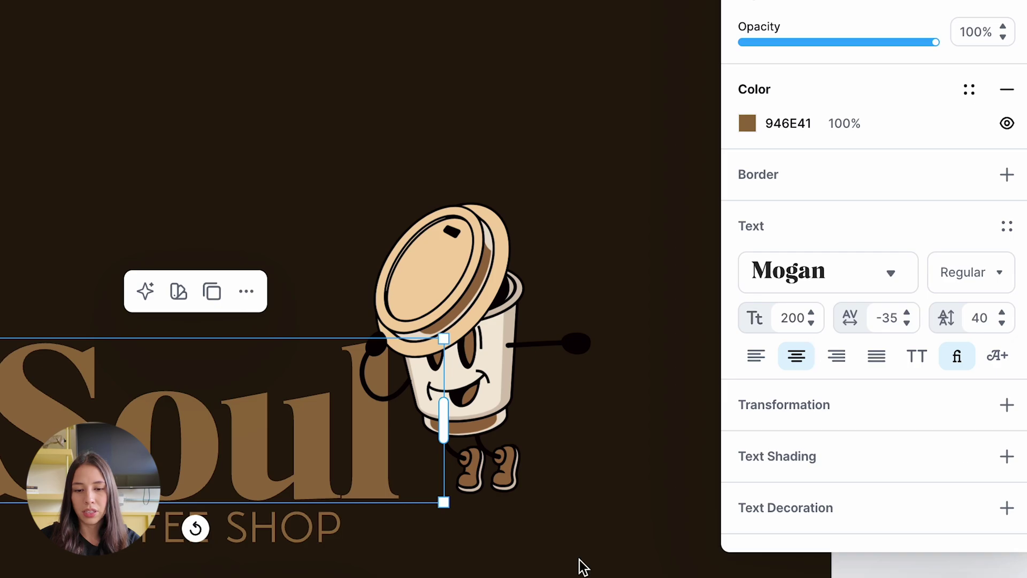
pyautogui.click(578, 566)
pyautogui.click(252, 476)
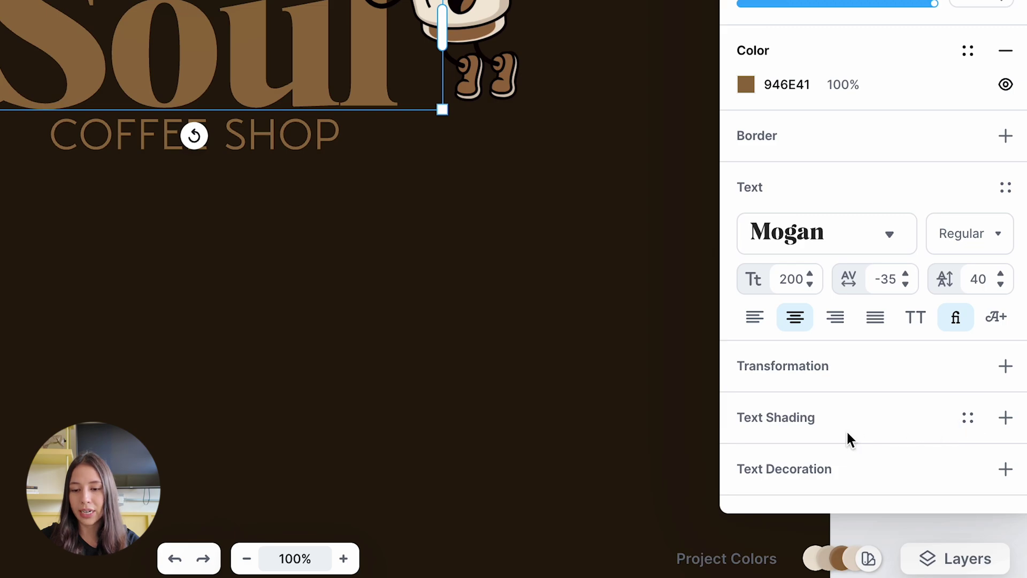
# Turn on Text Shading for Soul as a Line Shadow with offset 19
pyautogui.click(1004, 418)
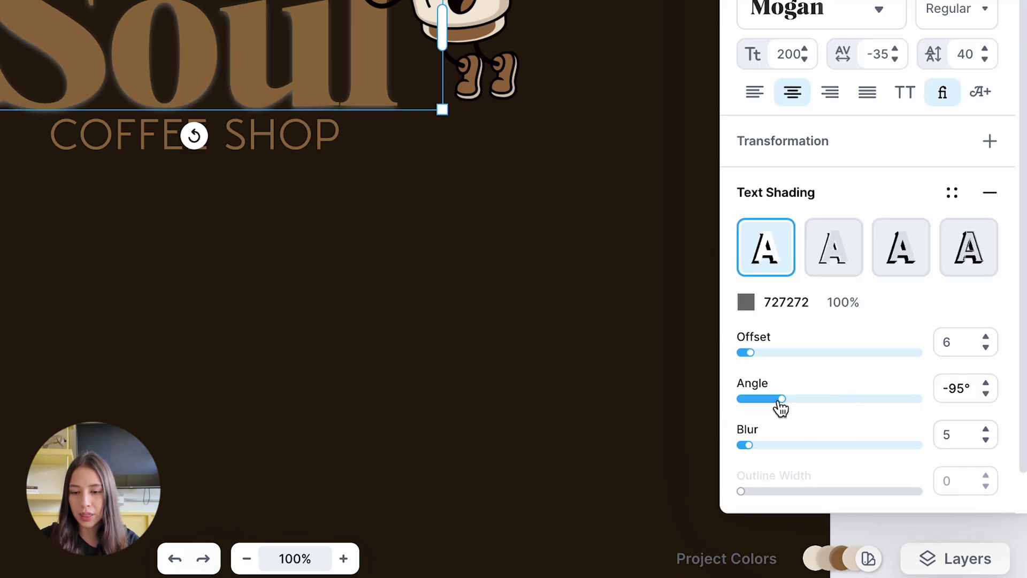
pyautogui.moveTo(750, 352); pyautogui.dragTo(774, 352)
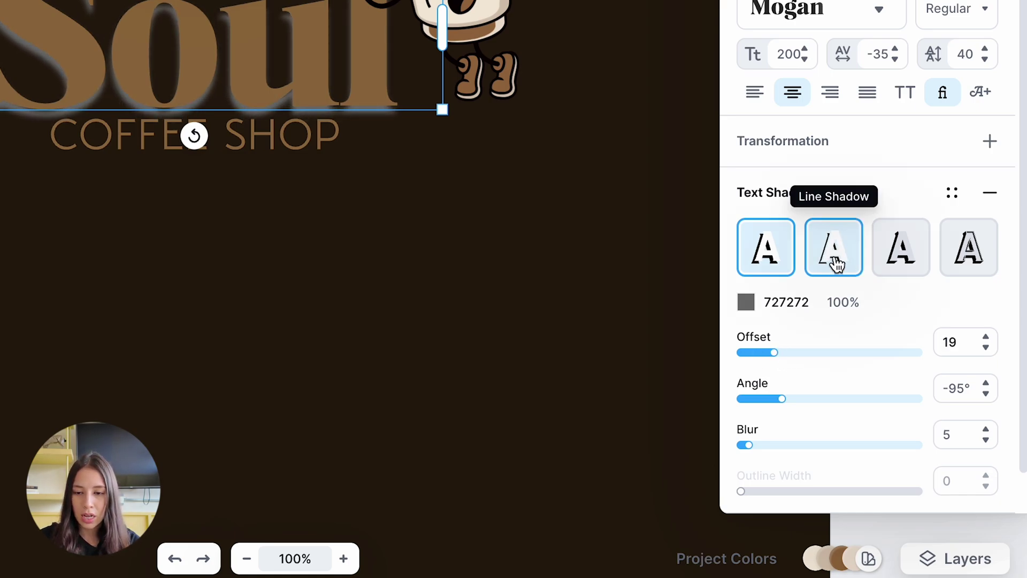
pyautogui.click(836, 264)
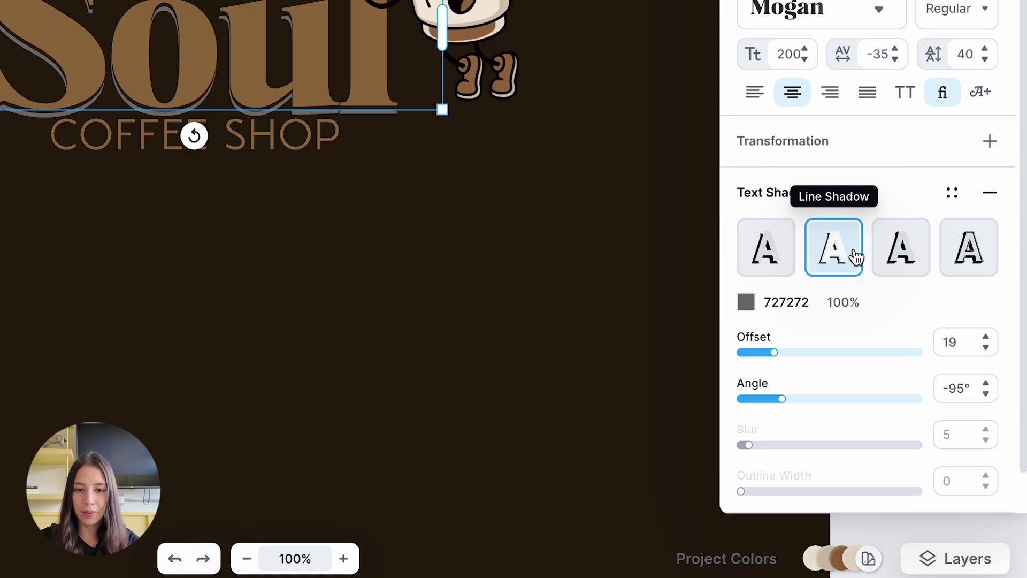
# Colour the Soul line shadow light tan F1C694
pyautogui.click(747, 303)
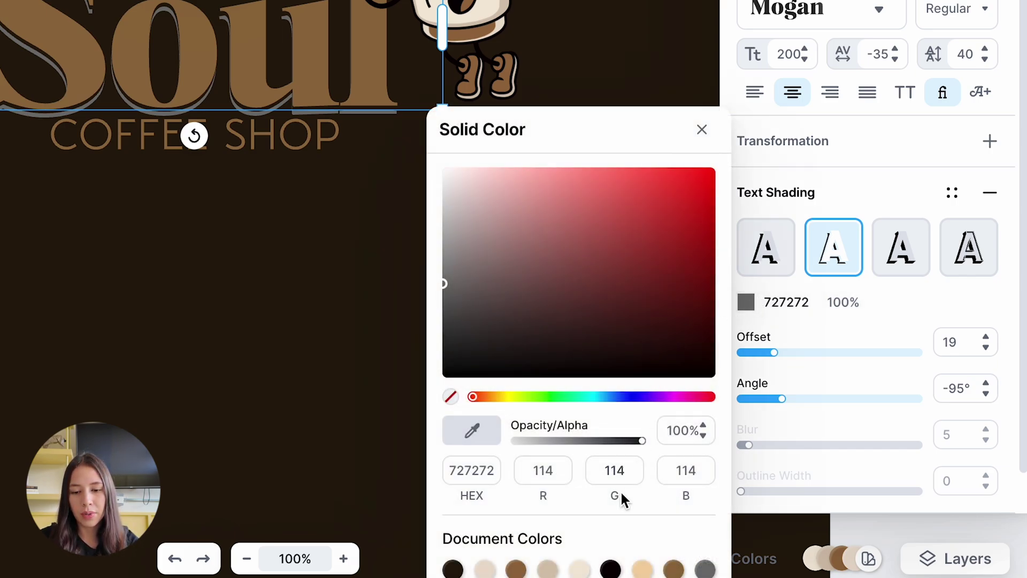
pyautogui.click(453, 569)
pyautogui.click(672, 354)
pyautogui.click(586, 284)
pyautogui.click(626, 212)
pyautogui.click(678, 187)
pyautogui.click(558, 191)
pyautogui.moveTo(557, 192); pyautogui.dragTo(548, 179)
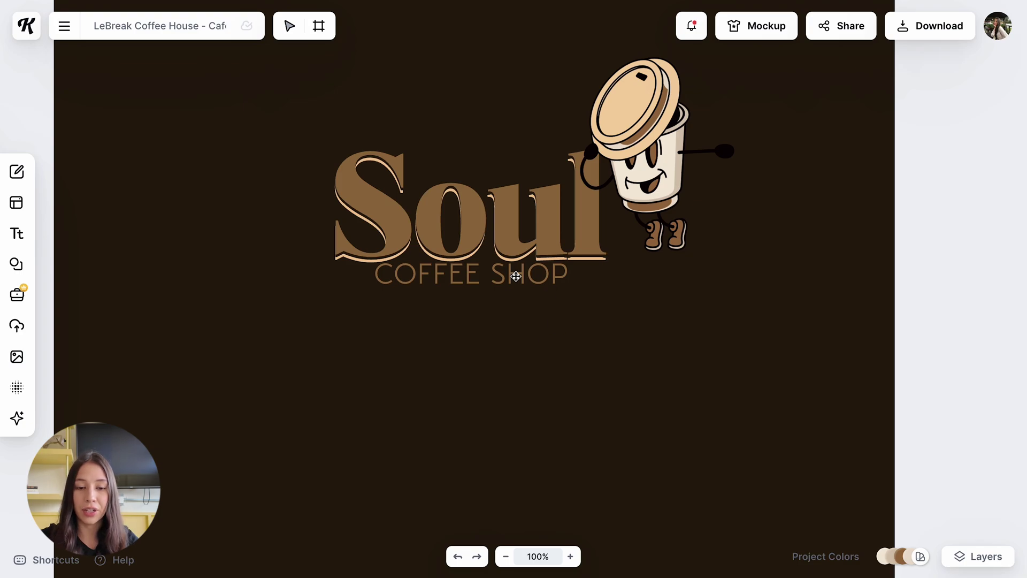
# Centre COFFEE SHOP under Soul and eyedrop the cup lid's beige F4D2A4 onto it
pyautogui.click(450, 280)
pyautogui.moveTo(450, 281); pyautogui.dragTo(473, 278)
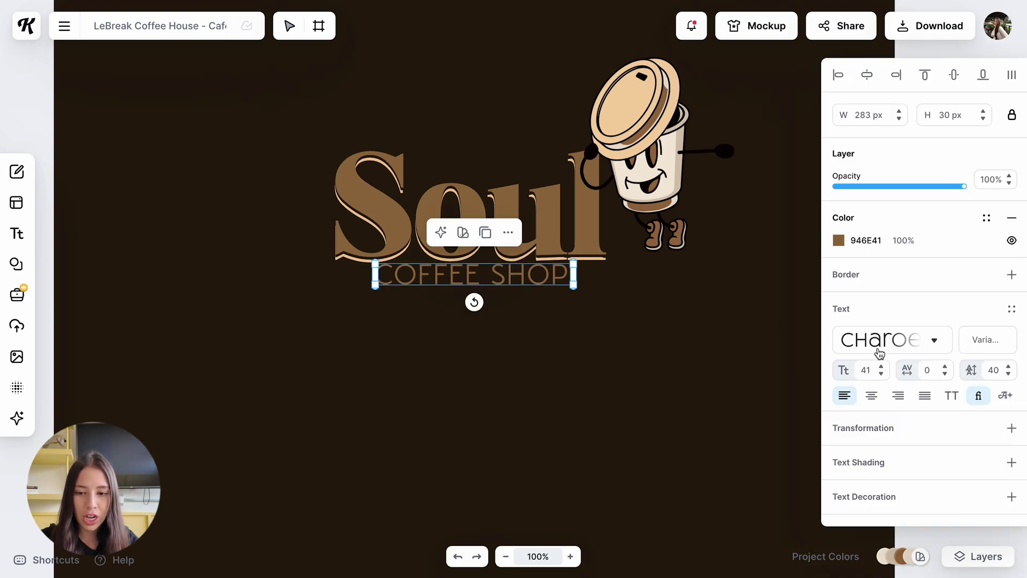
pyautogui.click(839, 241)
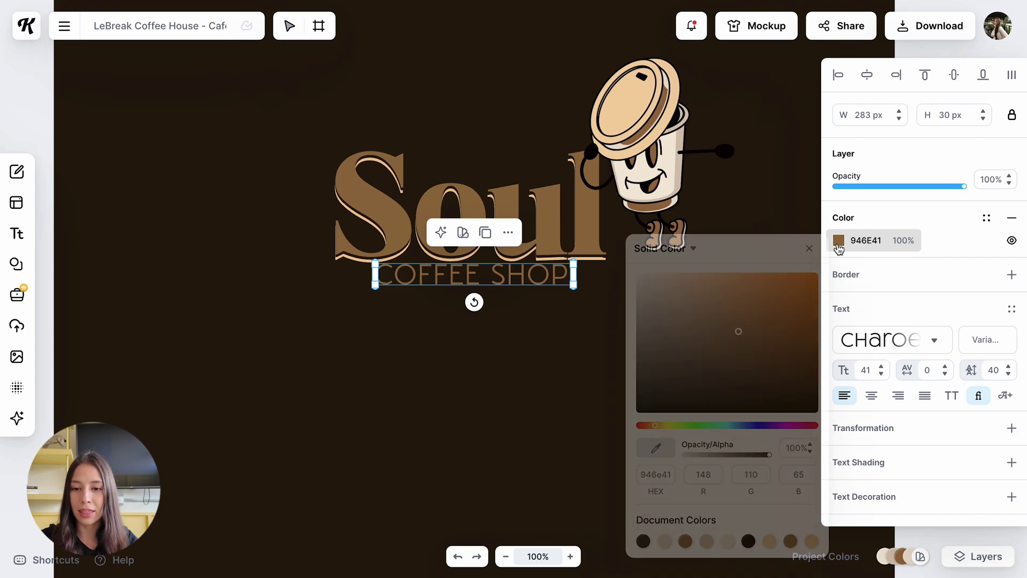
pyautogui.click(698, 281)
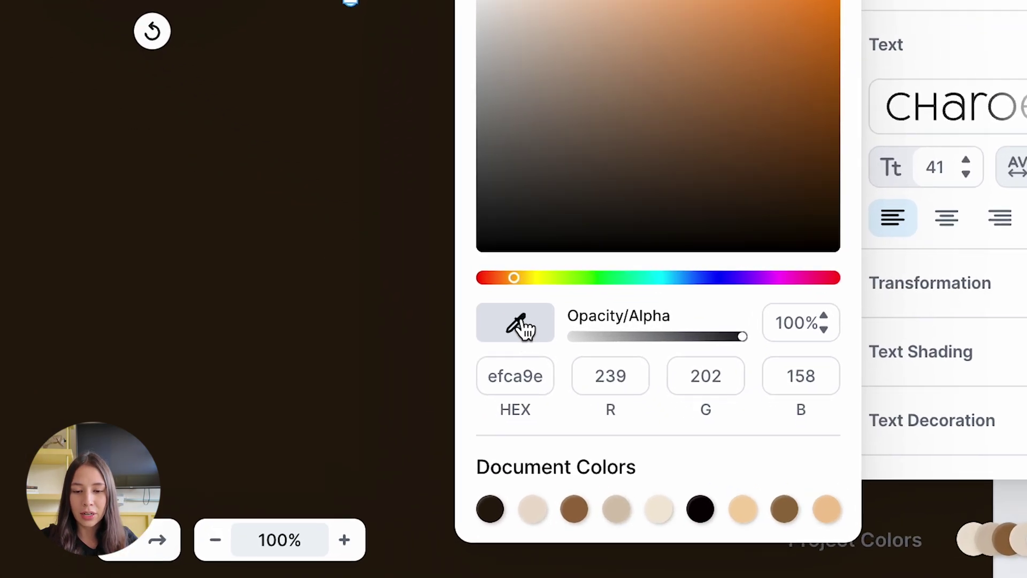
pyautogui.click(541, 330)
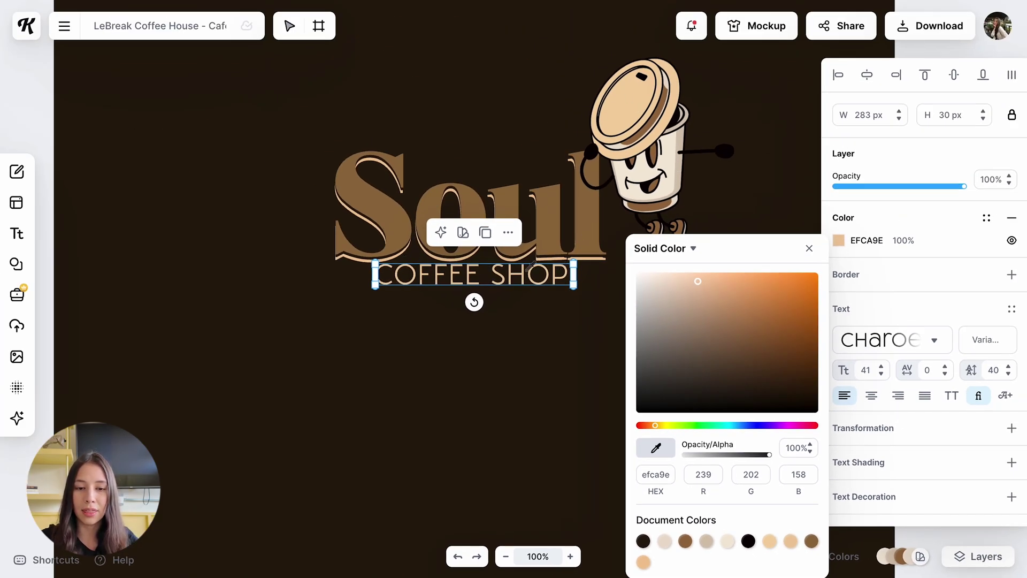
pyautogui.click(639, 98)
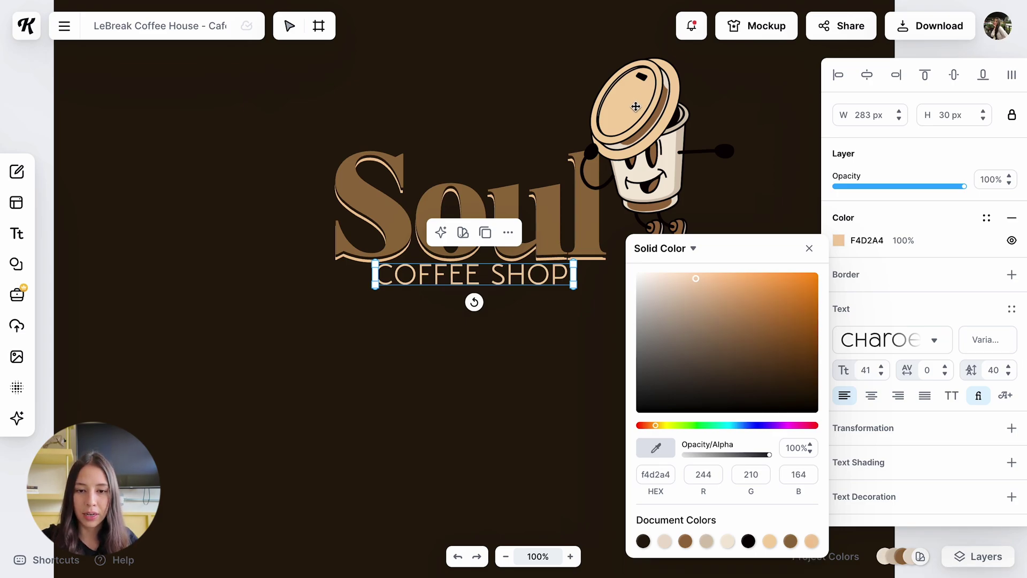
pyautogui.click(586, 316)
pyautogui.click(571, 556)
pyautogui.scroll(4, 649, 498)
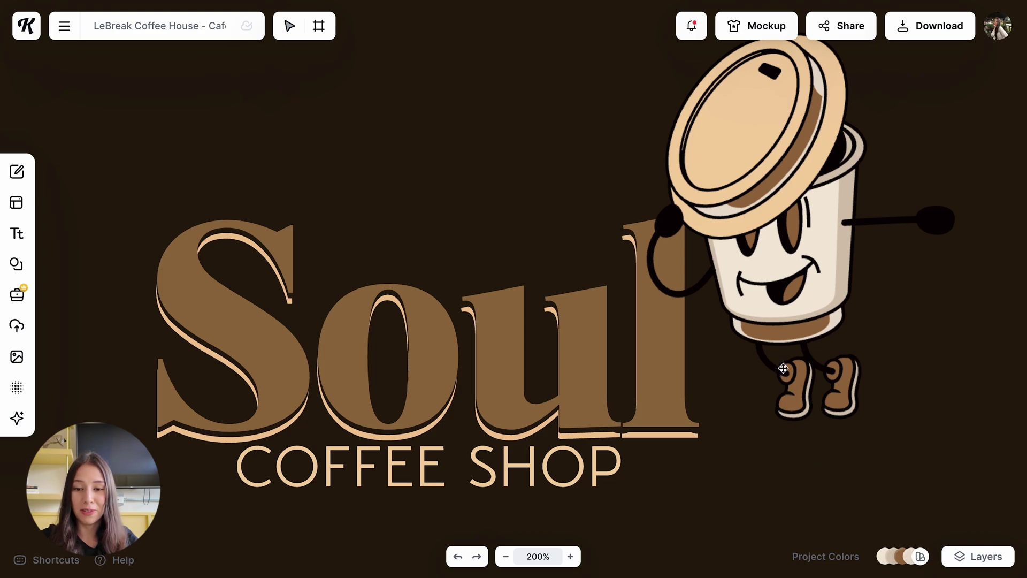
# Drag the cup mascot slightly down onto the guide, in line with the Soul lettering
pyautogui.click(780, 305)
pyautogui.moveTo(783, 237); pyautogui.dragTo(784, 249)
pyautogui.press('Escape')
pyautogui.hotkey('shift', '1')
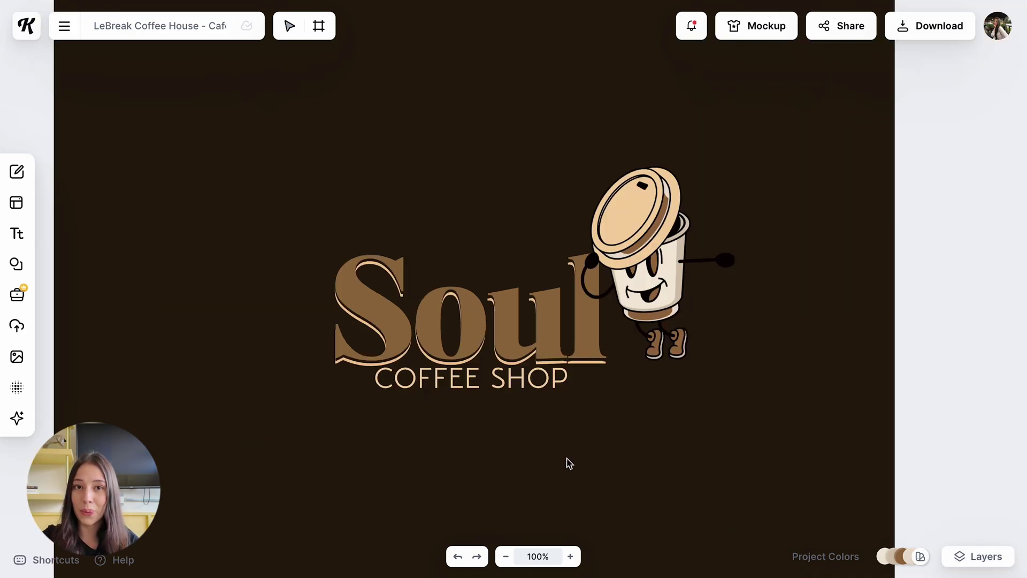
pyautogui.scroll(-1, 649, 413)
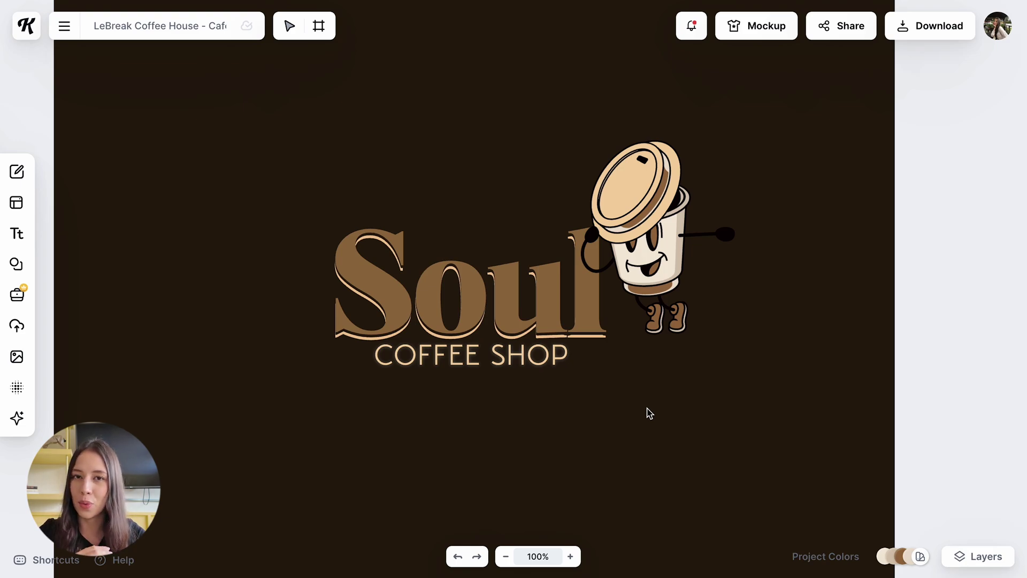
pyautogui.scroll(-1, 522, 339)
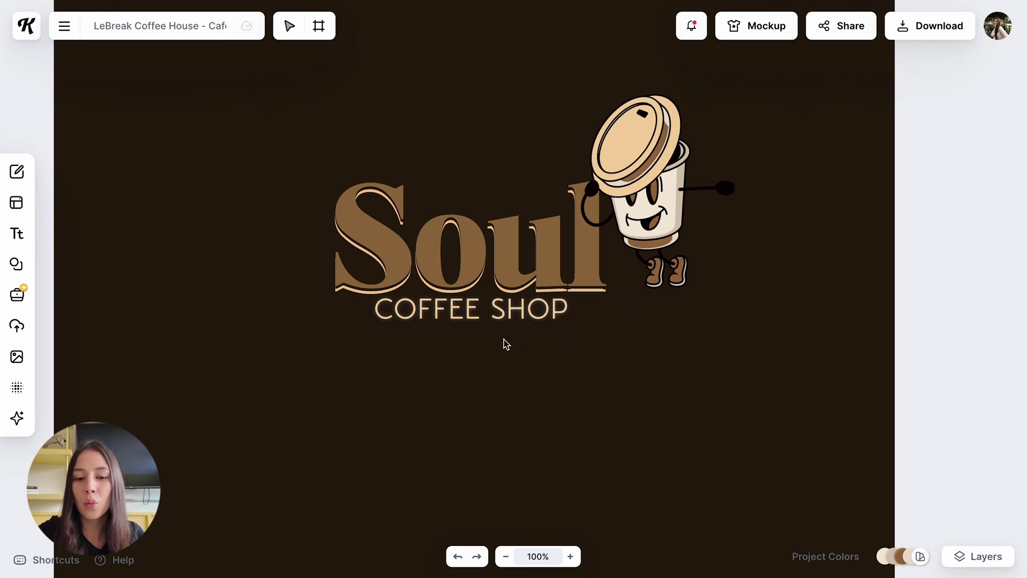
pyautogui.click(520, 318)
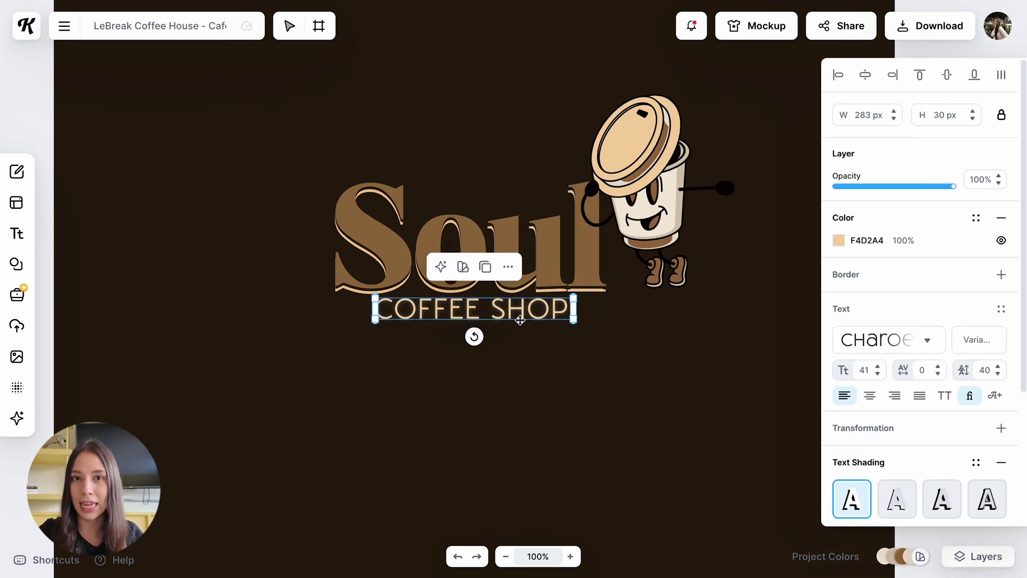
# After trying Distort and Circle, give COFFEE SHOP the Angle transformation and reposition it
pyautogui.click(612, 346)
pyautogui.click(529, 303)
pyautogui.scroll(-5, 906, 435)
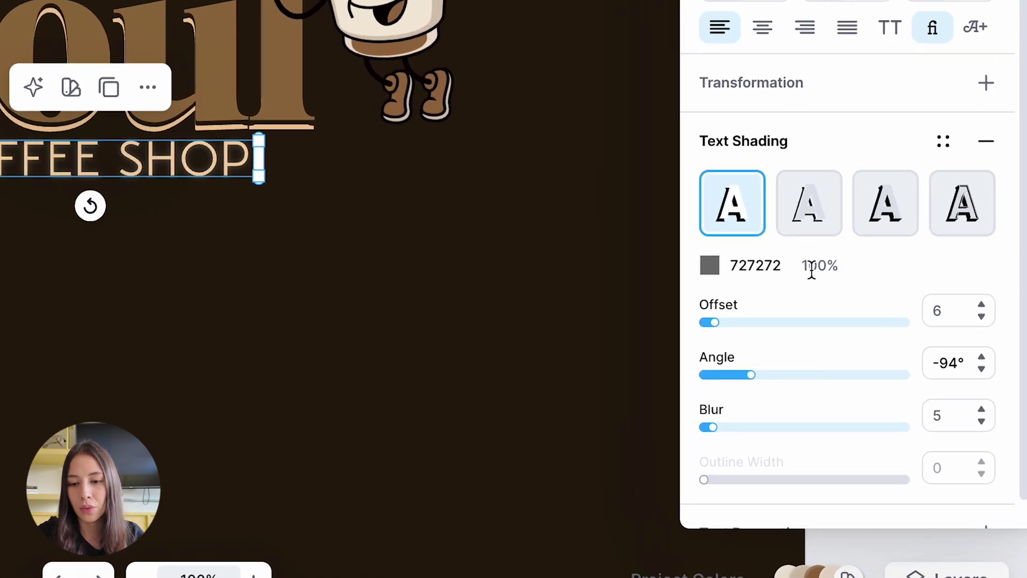
pyautogui.click(791, 86)
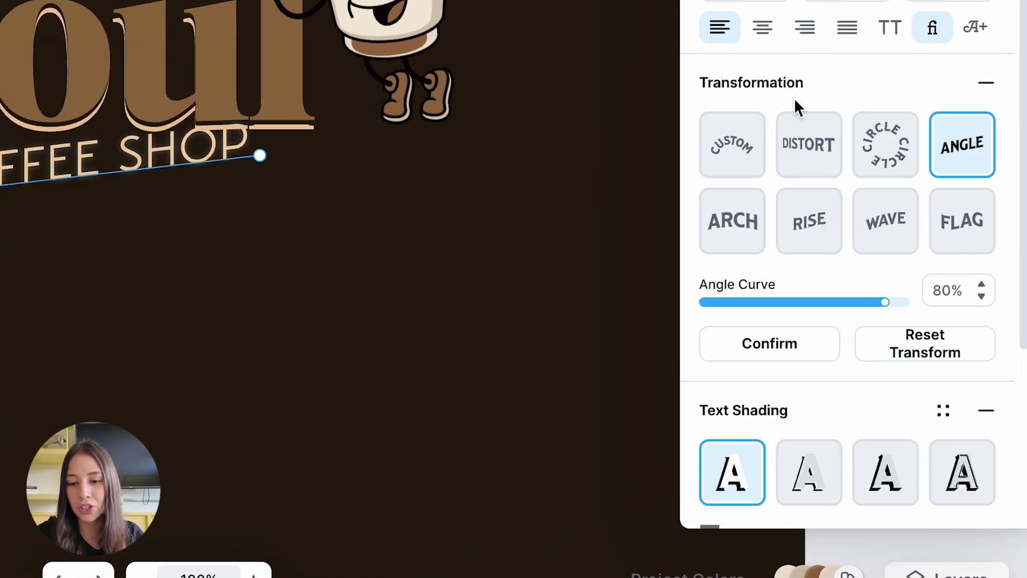
pyautogui.click(829, 140)
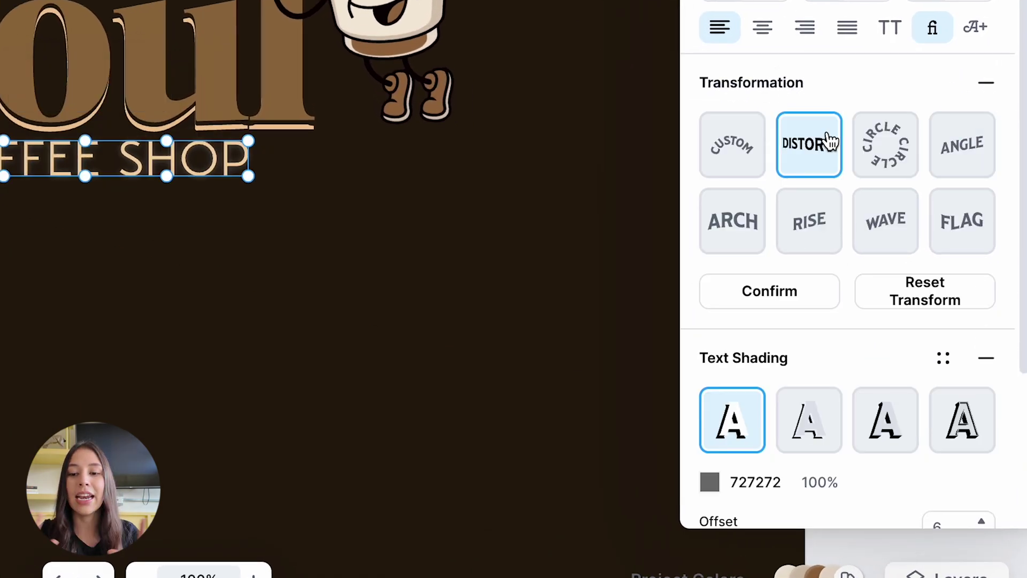
pyautogui.click(889, 154)
pyautogui.click(981, 152)
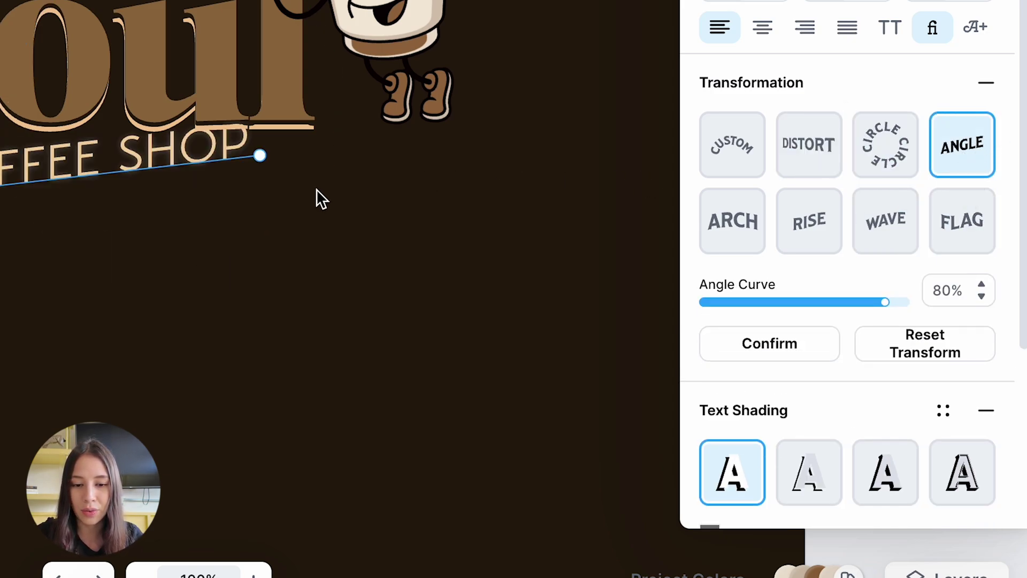
pyautogui.moveTo(139, 155); pyautogui.dragTo(166, 163)
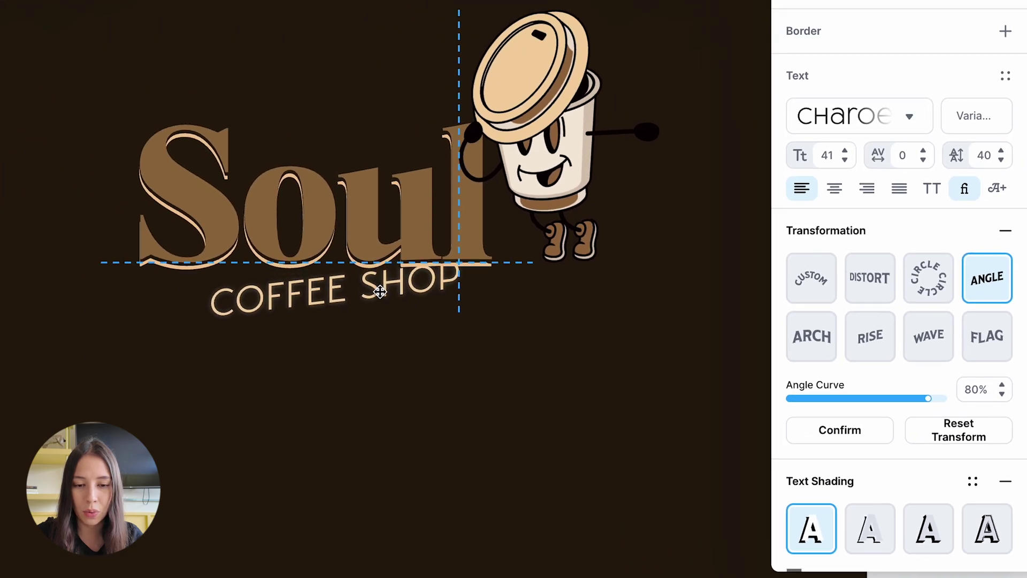
pyautogui.moveTo(380, 292); pyautogui.dragTo(413, 289)
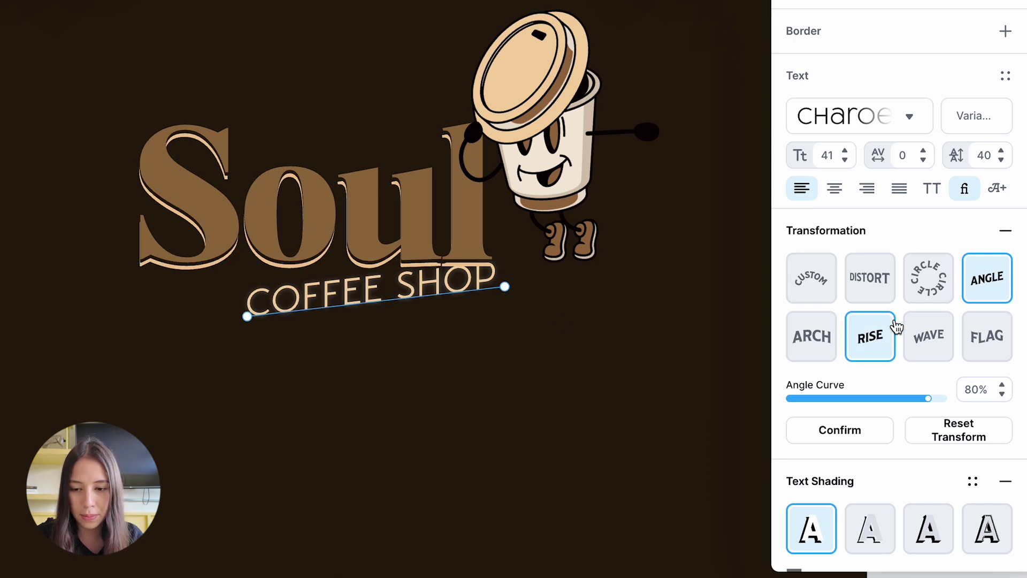
# Compare Rise, Wave, Flag and Custom, then return to Angle with the text beneath Soul
pyautogui.click(872, 336)
pyautogui.click(942, 347)
pyautogui.click(985, 339)
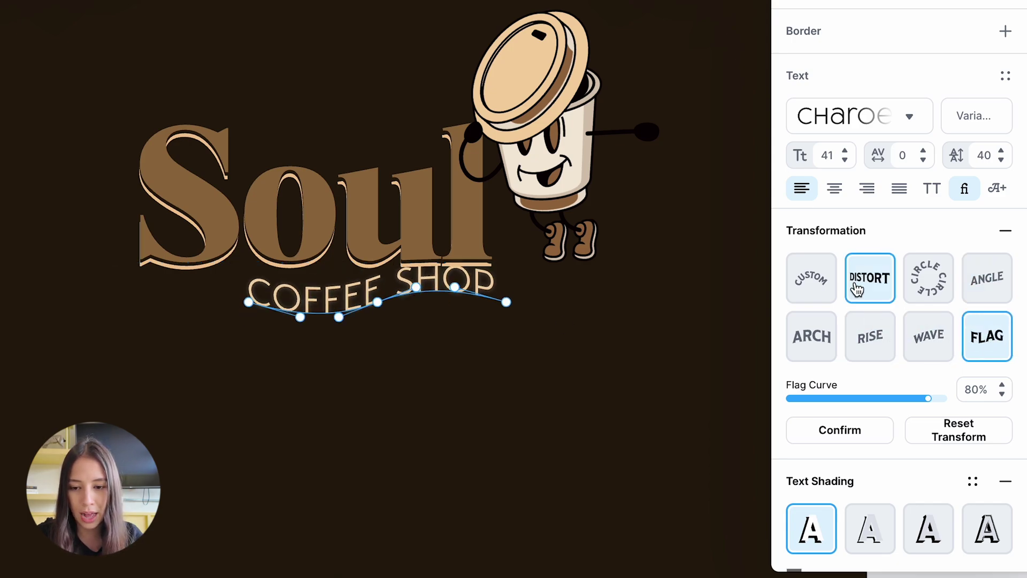
pyautogui.click(830, 288)
pyautogui.click(967, 288)
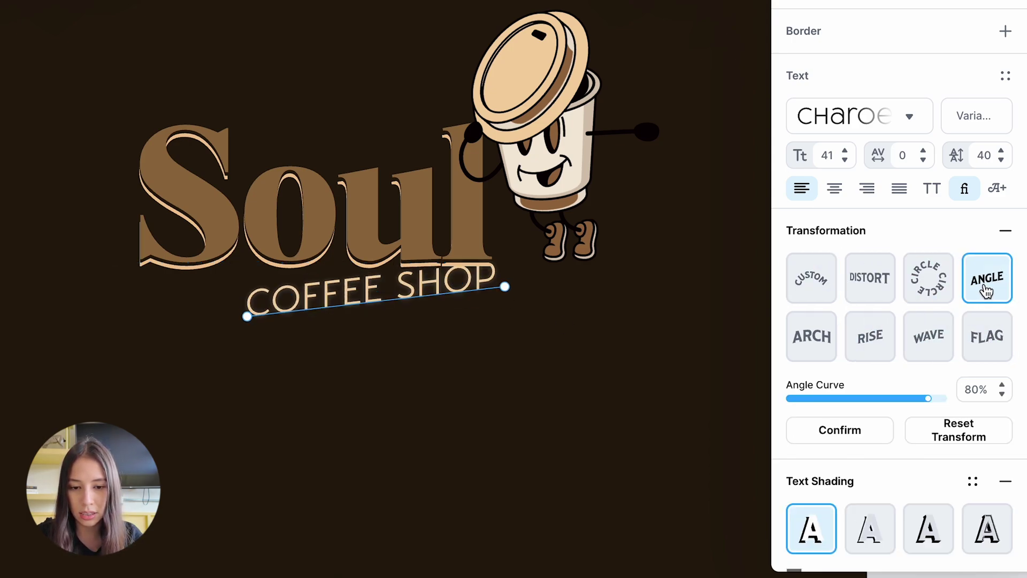
pyautogui.moveTo(431, 294); pyautogui.dragTo(364, 292)
# Lower the Angle Curve to about 40% for a gentle upward slant
pyautogui.scroll(-2, 425, 349)
pyautogui.scroll(-3, 942, 458)
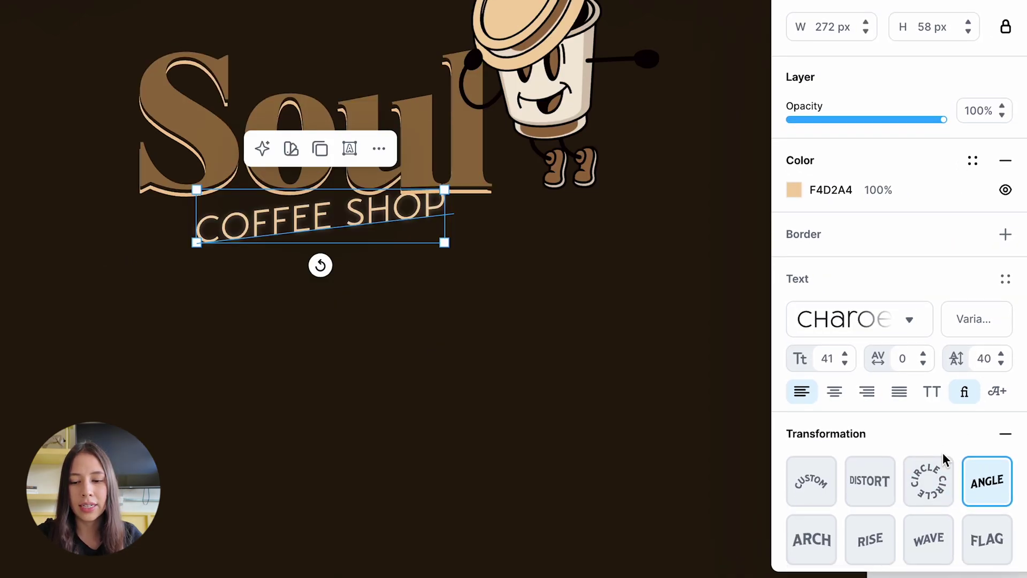
pyautogui.scroll(-2, 942, 470)
pyautogui.moveTo(929, 342); pyautogui.dragTo(897, 346)
pyautogui.click(658, 319)
pyautogui.click(375, 225)
pyautogui.click(465, 373)
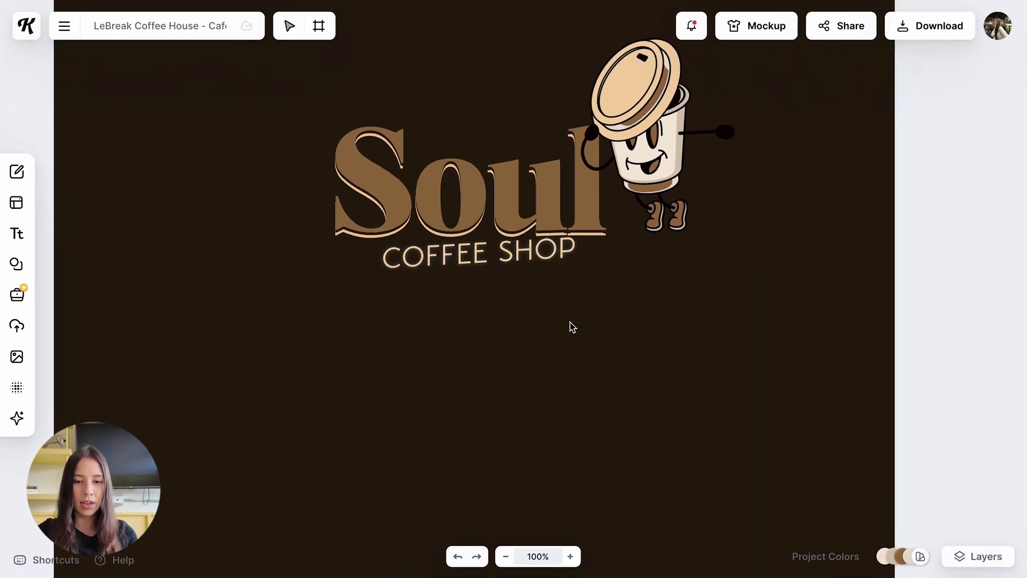
# At 50% zoom, scale the whole logo group up by its corner handles
pyautogui.hotkey('ctrl', '-')
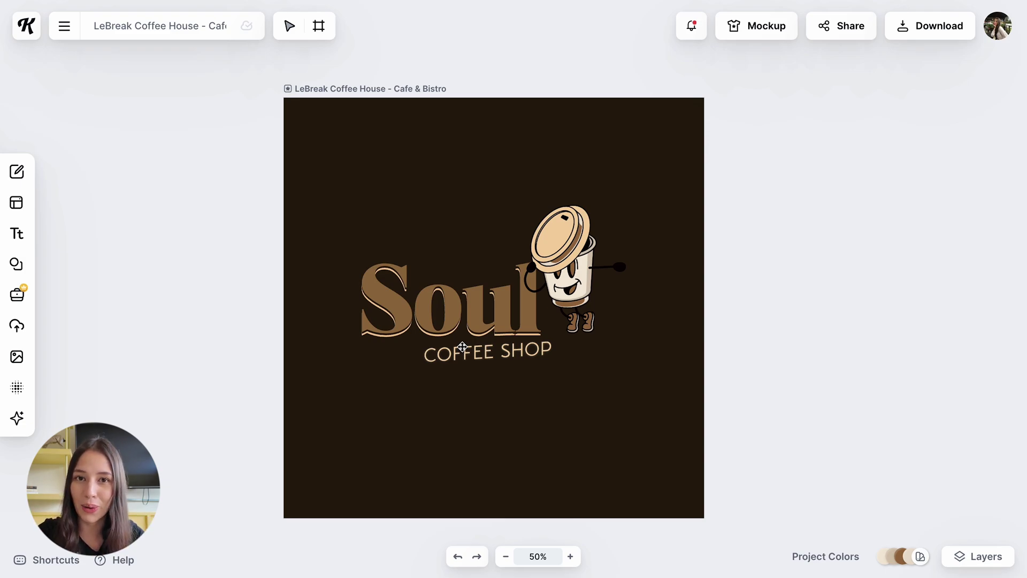
pyautogui.moveTo(342, 203); pyautogui.dragTo(646, 363)
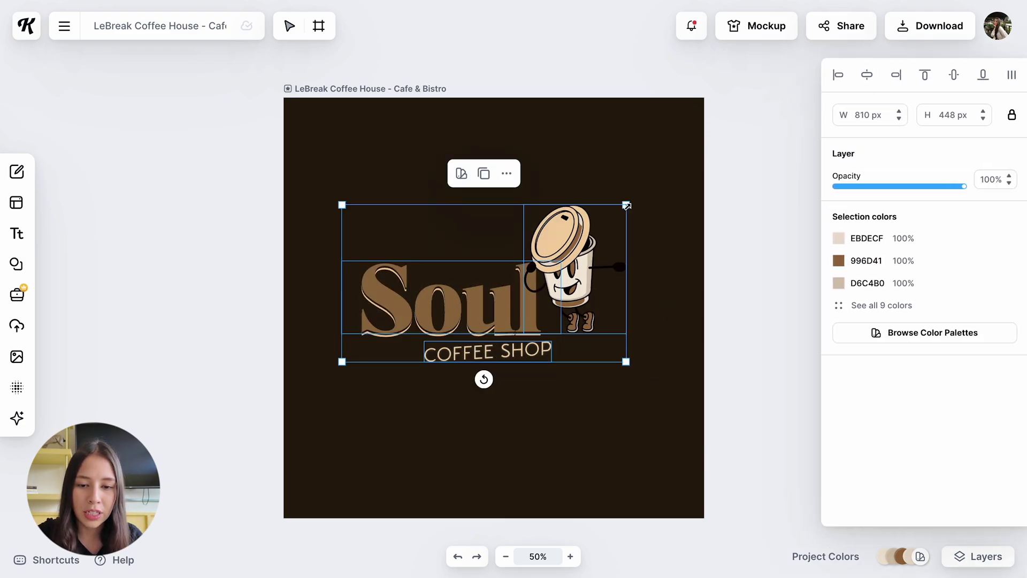
pyautogui.moveTo(626, 205); pyautogui.dragTo(652, 189)
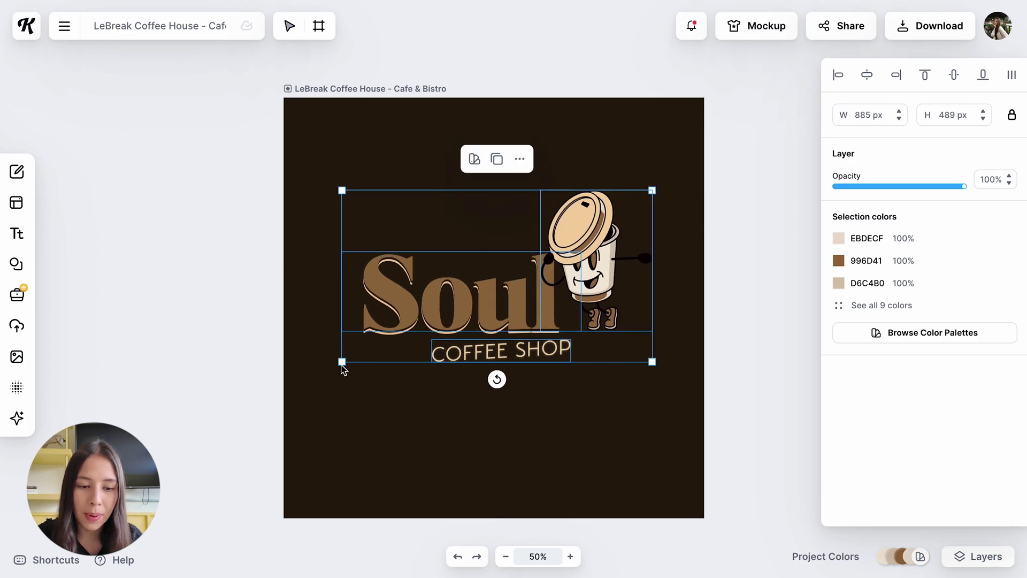
pyautogui.moveTo(342, 362); pyautogui.dragTo(326, 372)
pyautogui.click(554, 166)
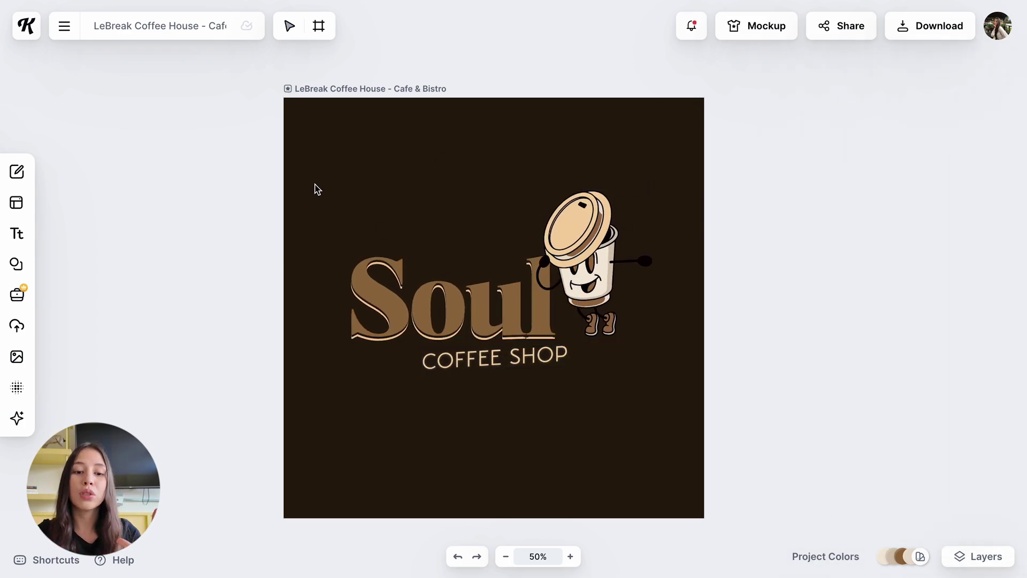
# Nudge the enlarged logo group so it sits horizontally centred on the artboard
pyautogui.moveTo(338, 187); pyautogui.dragTo(616, 386)
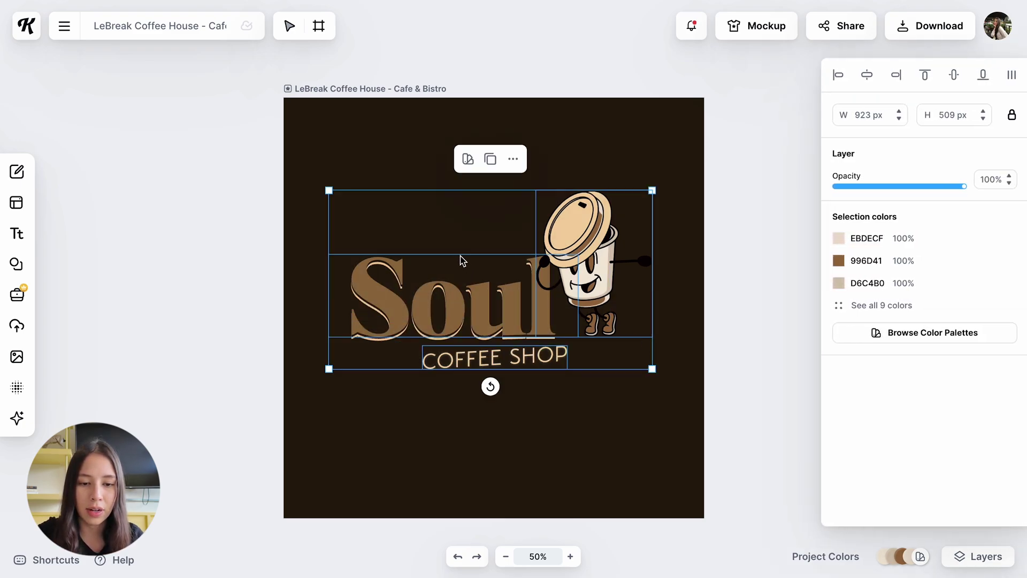
pyautogui.moveTo(482, 287)
pyautogui.mouseDown()
pyautogui.moveTo(481, 302)
pyautogui.moveTo(485, 284)
pyautogui.mouseUp()
pyautogui.click(765, 399)
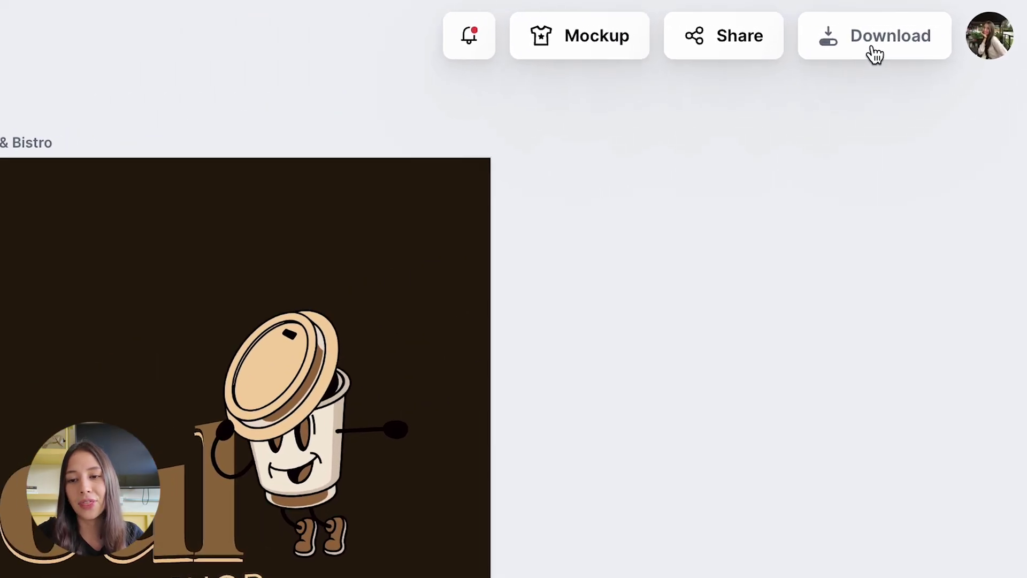
# Set the Download Options file type to PNG for the 800 × 800 px artboard
pyautogui.moveTo(929, 42)
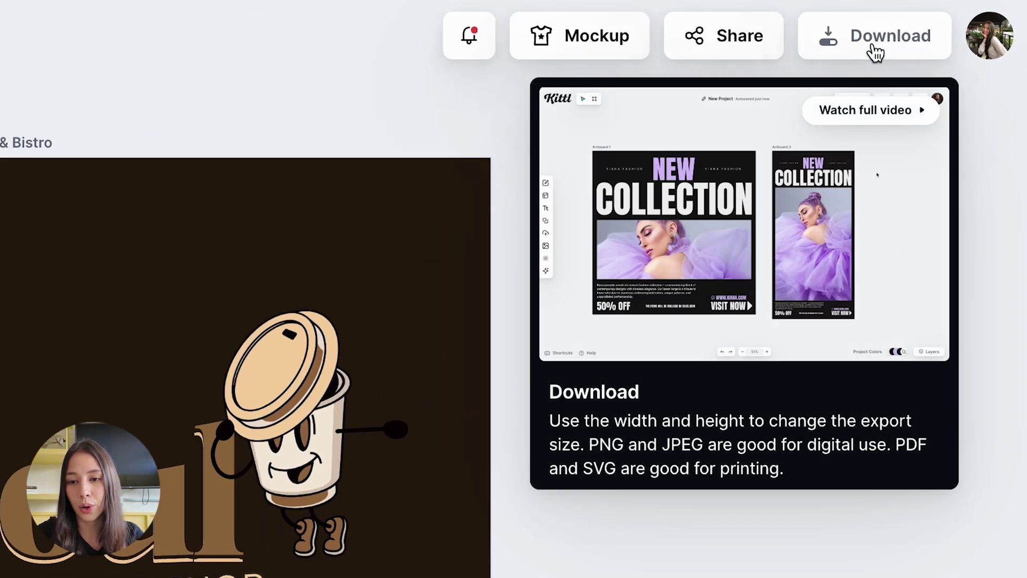
pyautogui.click(875, 52)
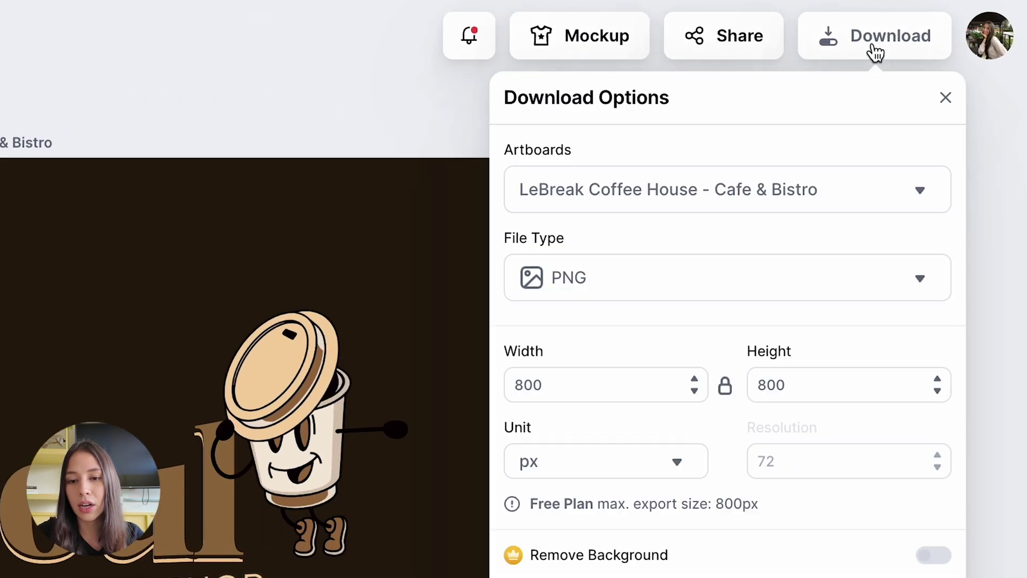
pyautogui.click(622, 289)
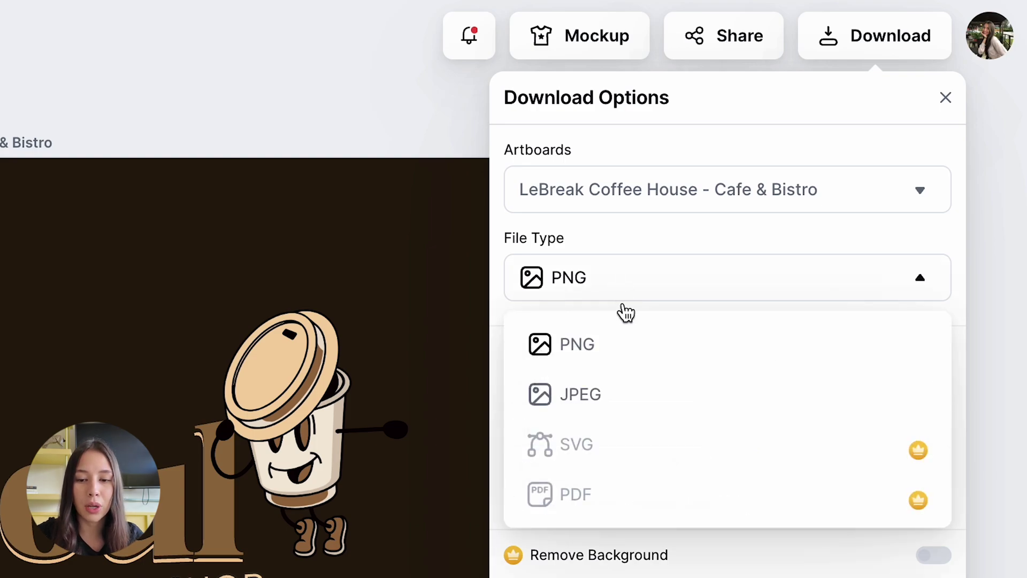
pyautogui.click(908, 155)
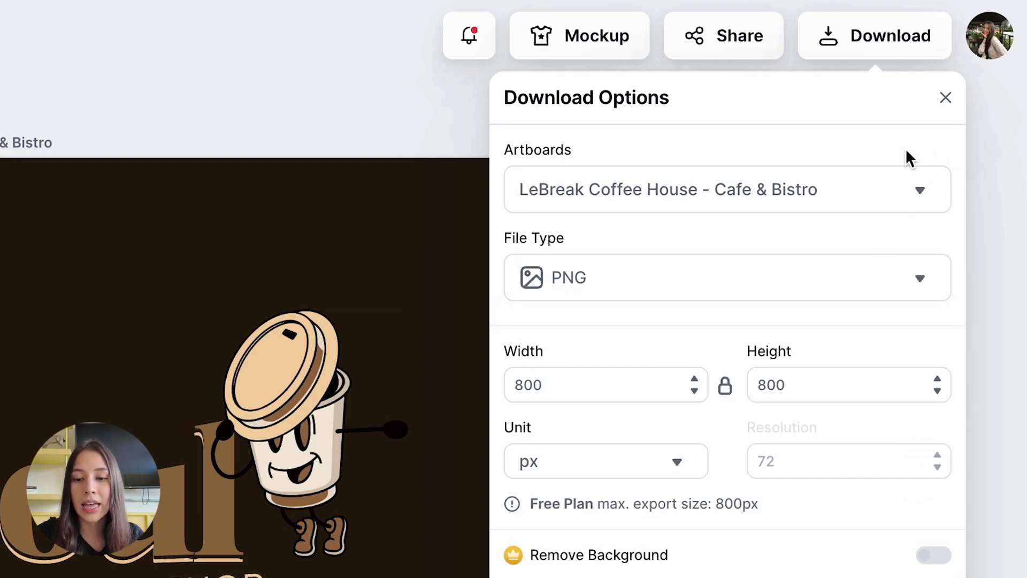